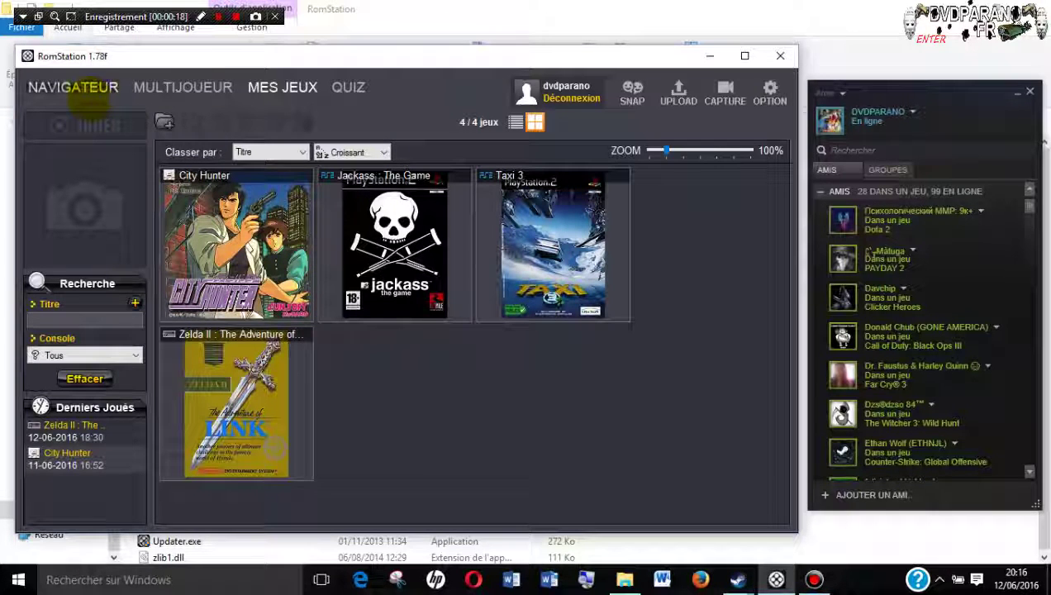
View the Taxi 3 game page in the RomStation navigator and return to the library of owned games
click(76, 87)
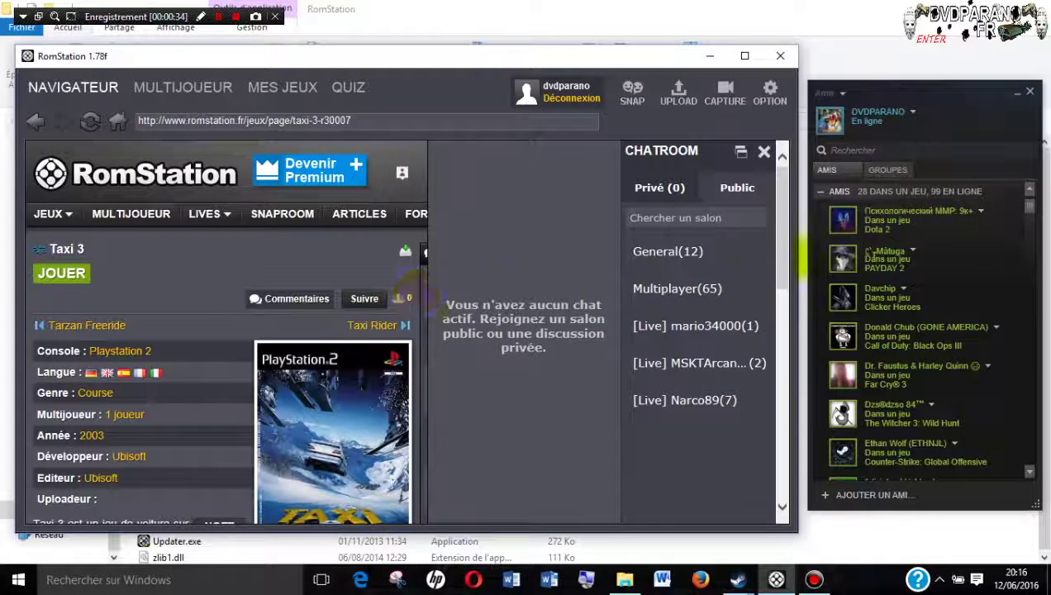
drag(781, 215, 781, 257)
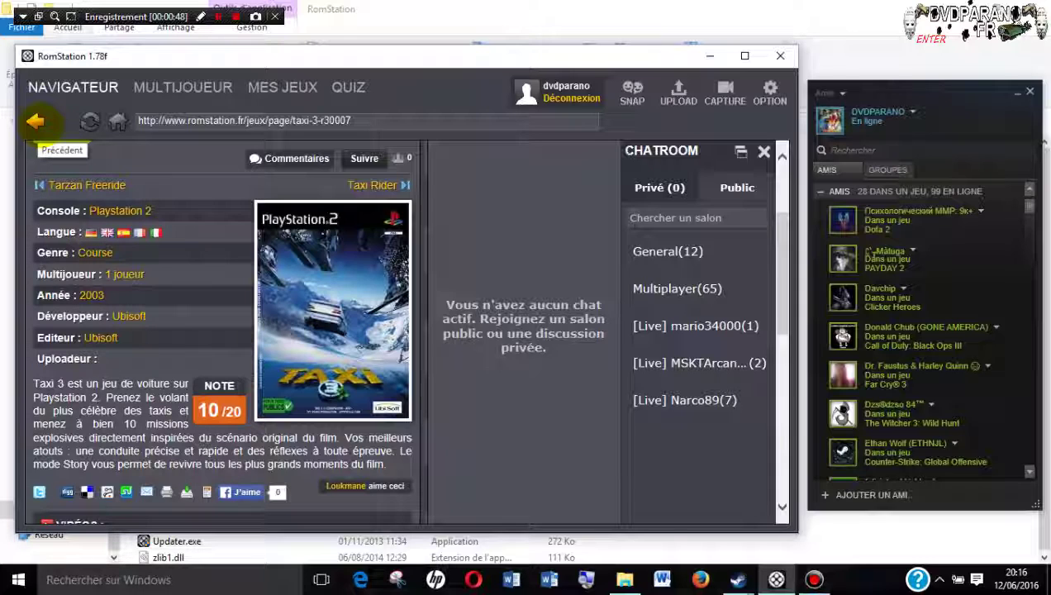
click(35, 122)
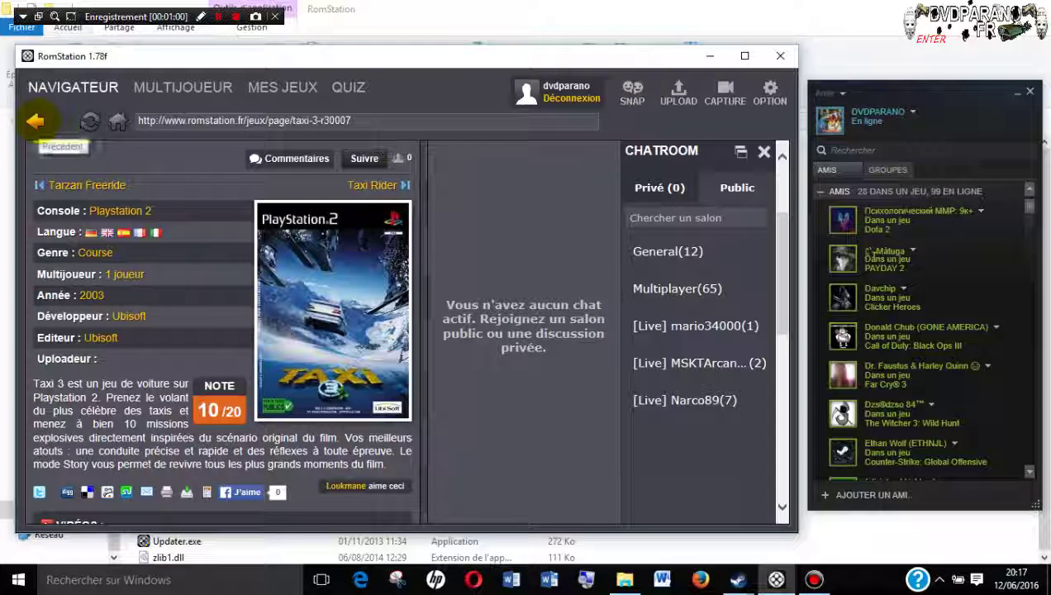
click(301, 89)
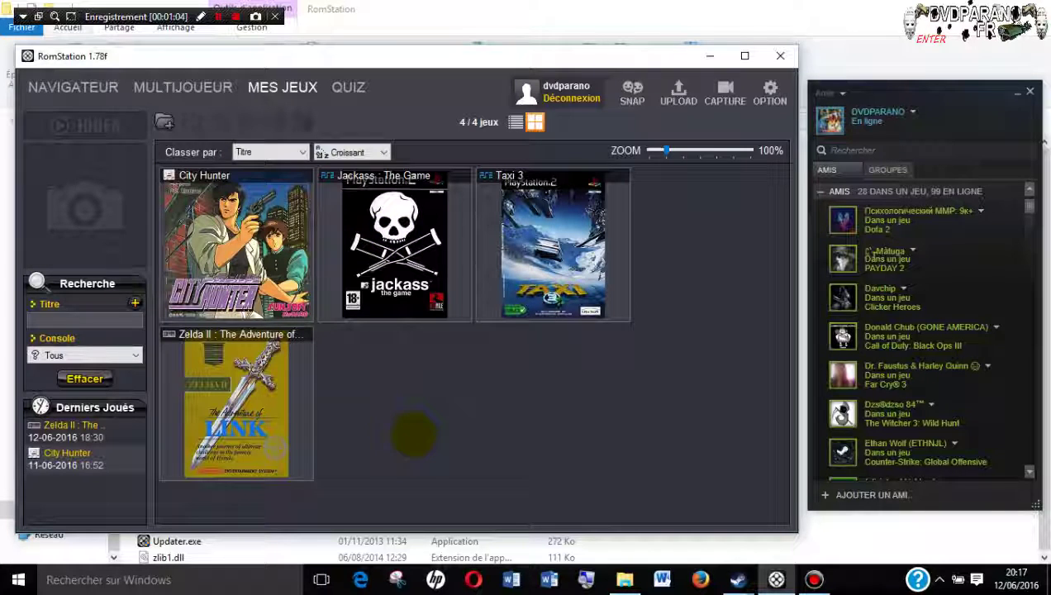
Filter the game library by the Nintendo Nes console, view the matching game's details, and restore the console filter to Tous
click(128, 355)
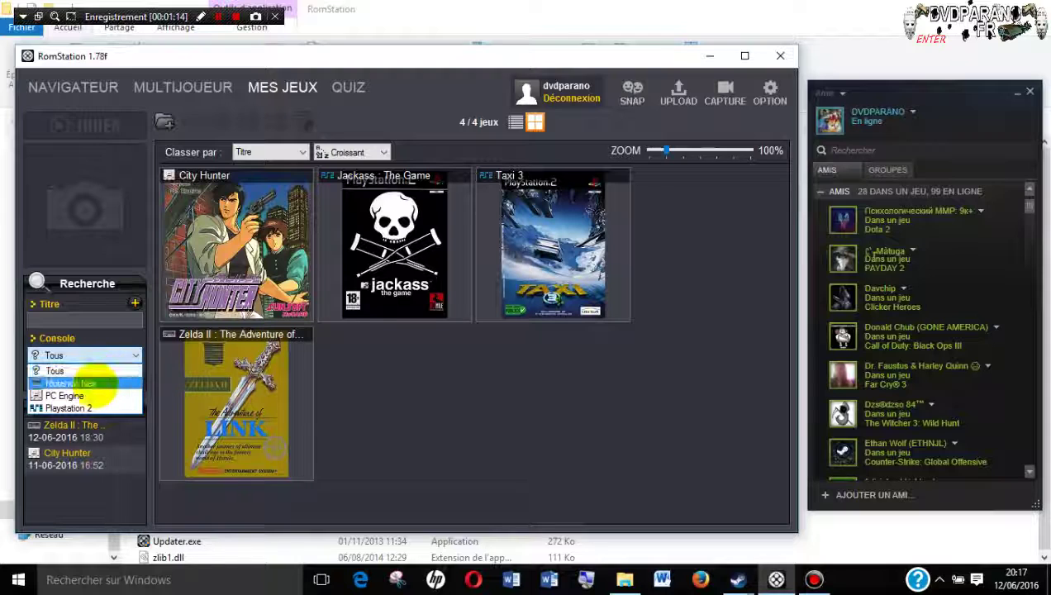
click(91, 385)
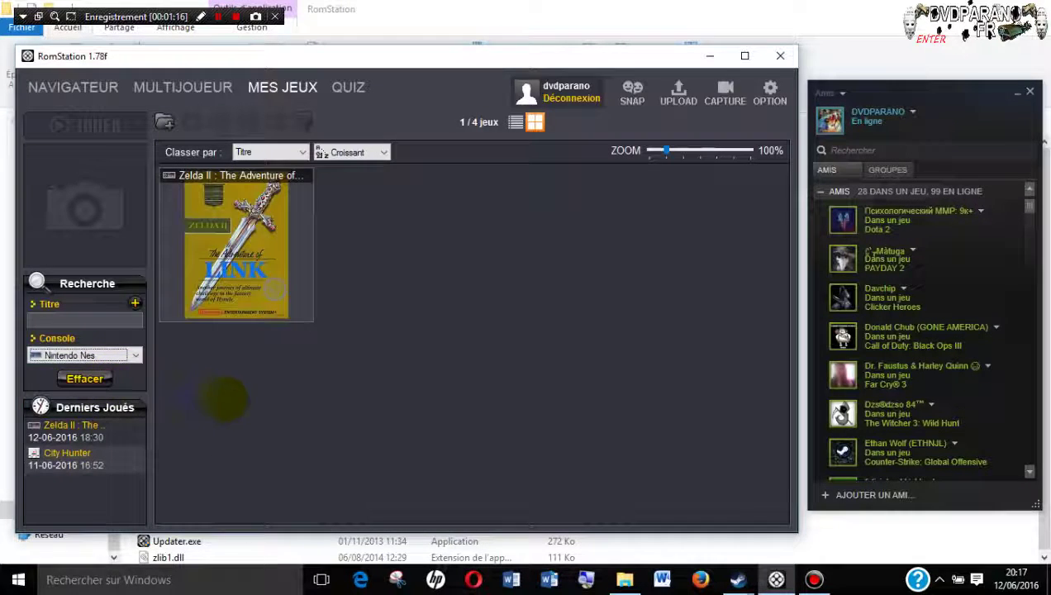
mouse_move(230, 282)
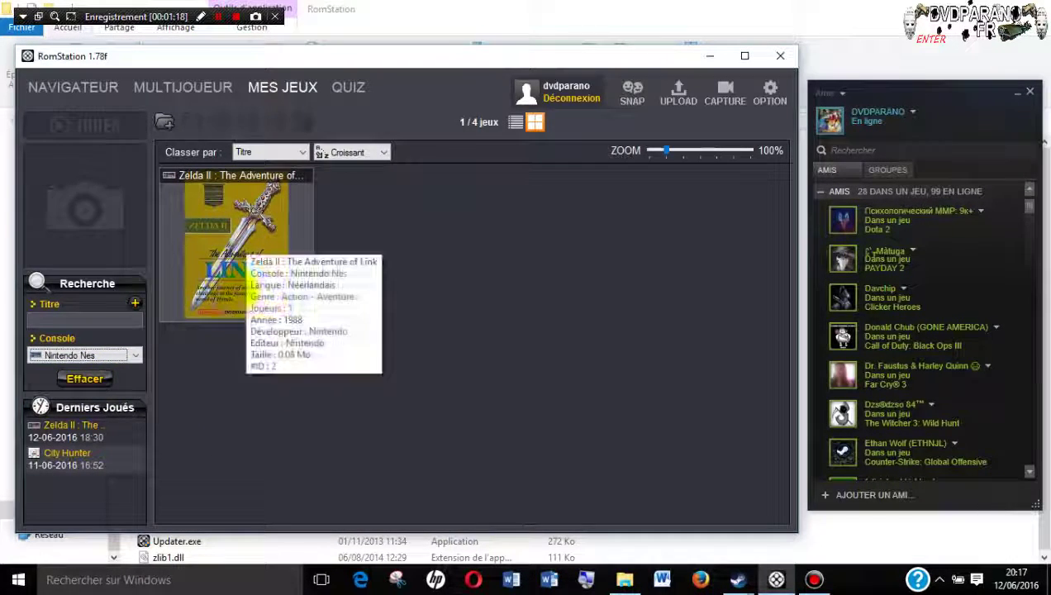
click(116, 355)
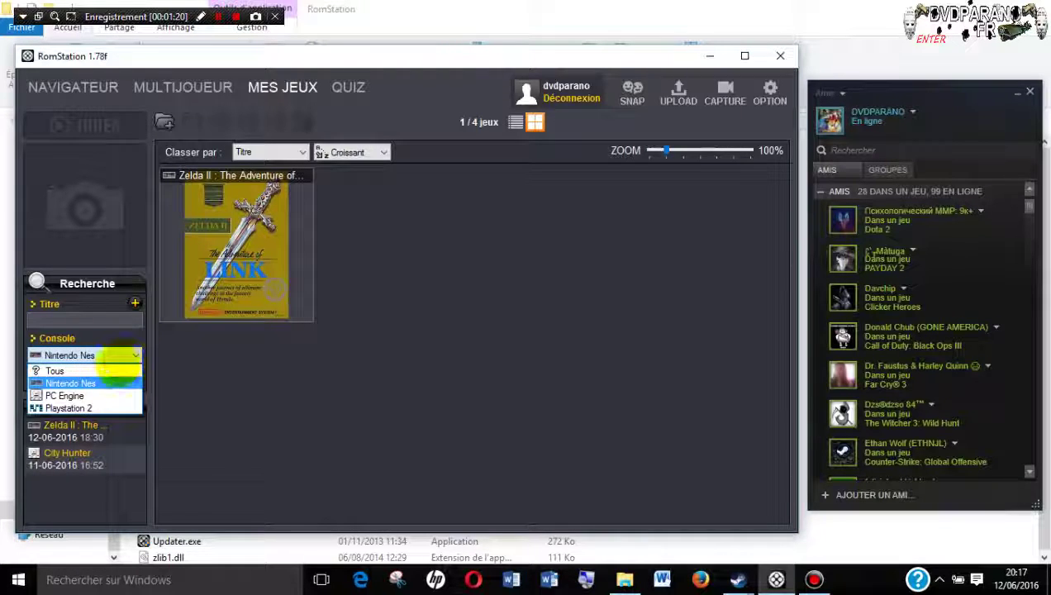
click(103, 366)
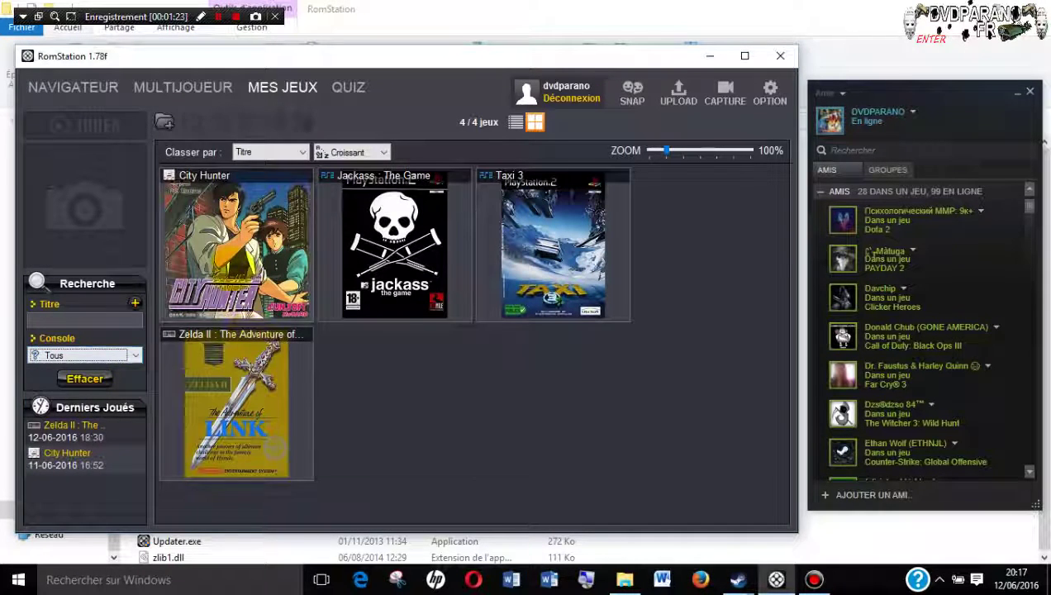
Select City Hunter, Taxi 3 and finally Jackass : The Game in the game library
click(264, 265)
mouse_move(382, 286)
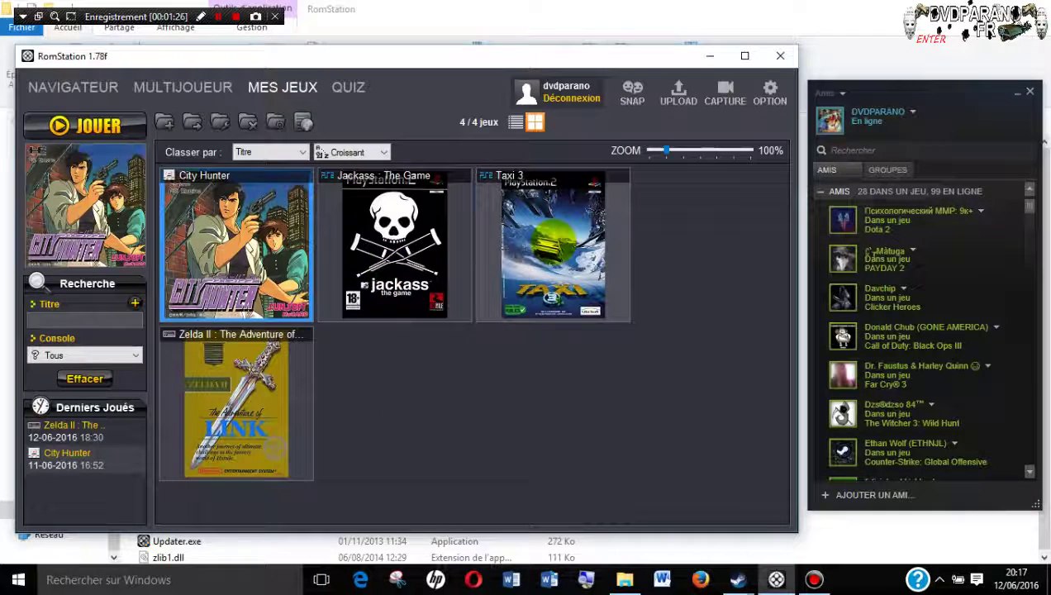
click(550, 241)
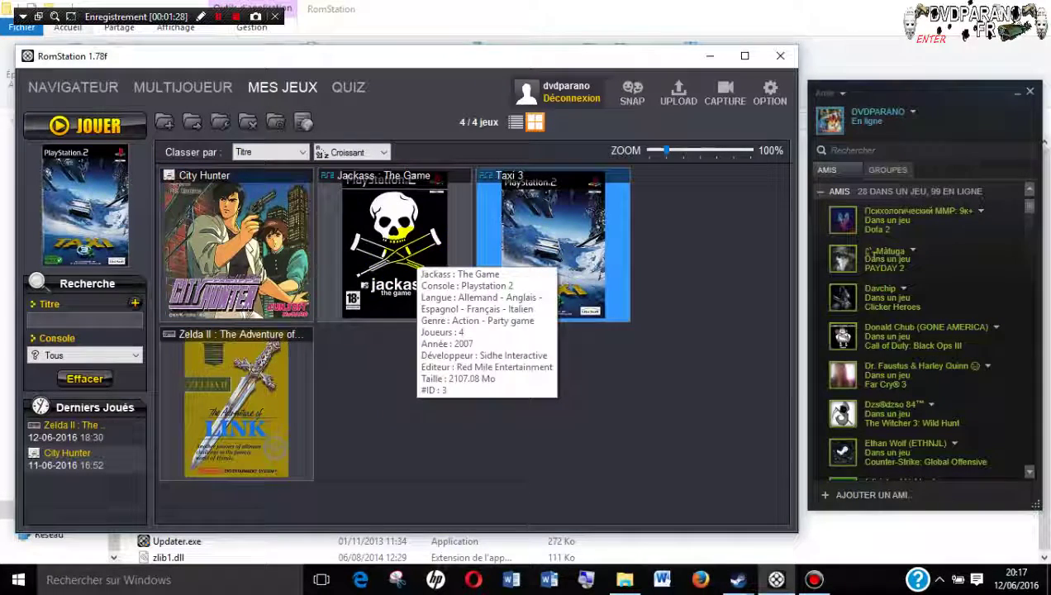
click(405, 248)
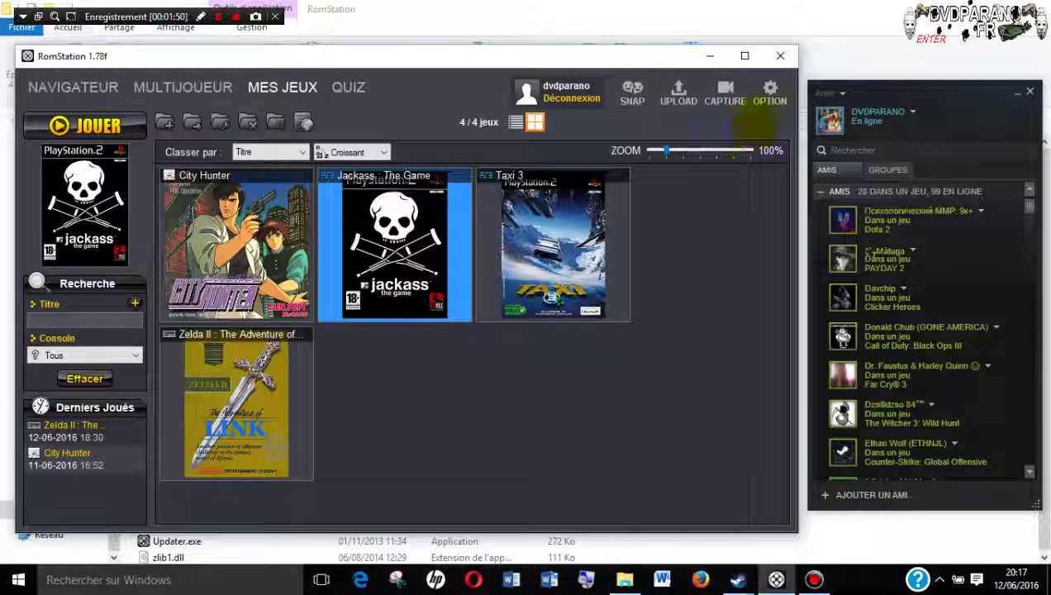
Choose Playstation 2 as the console in the emulation preferences and open the configuration of its PCSX2 emulator
click(770, 91)
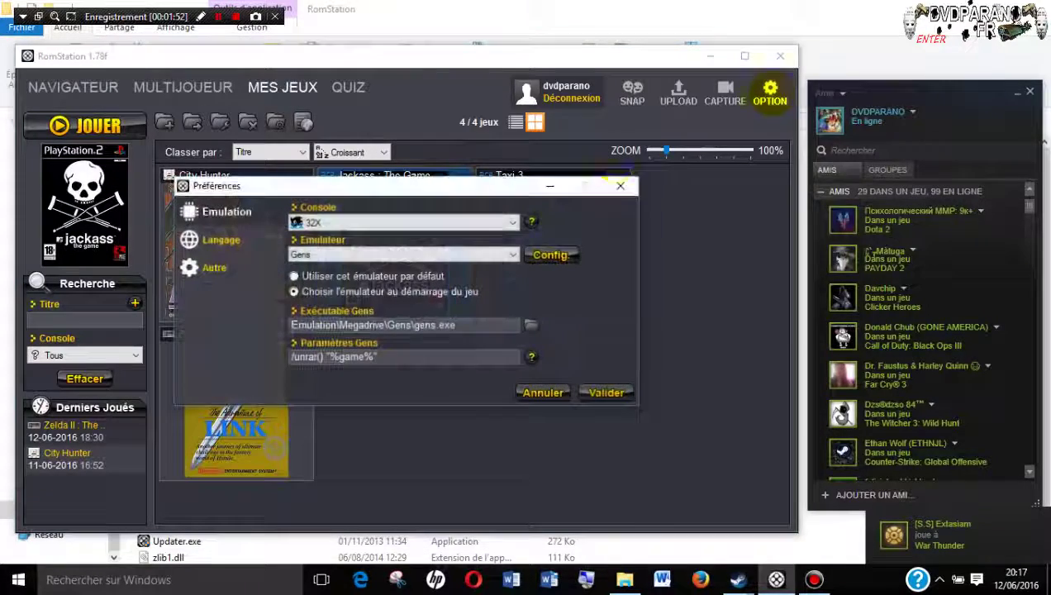
click(502, 223)
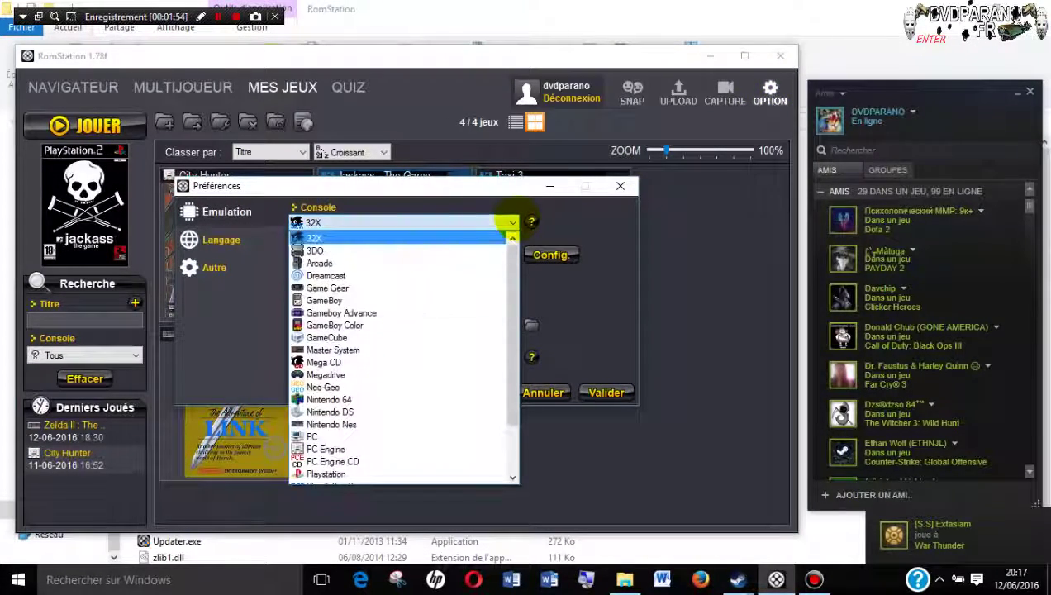
scroll(493, 300, down, 2)
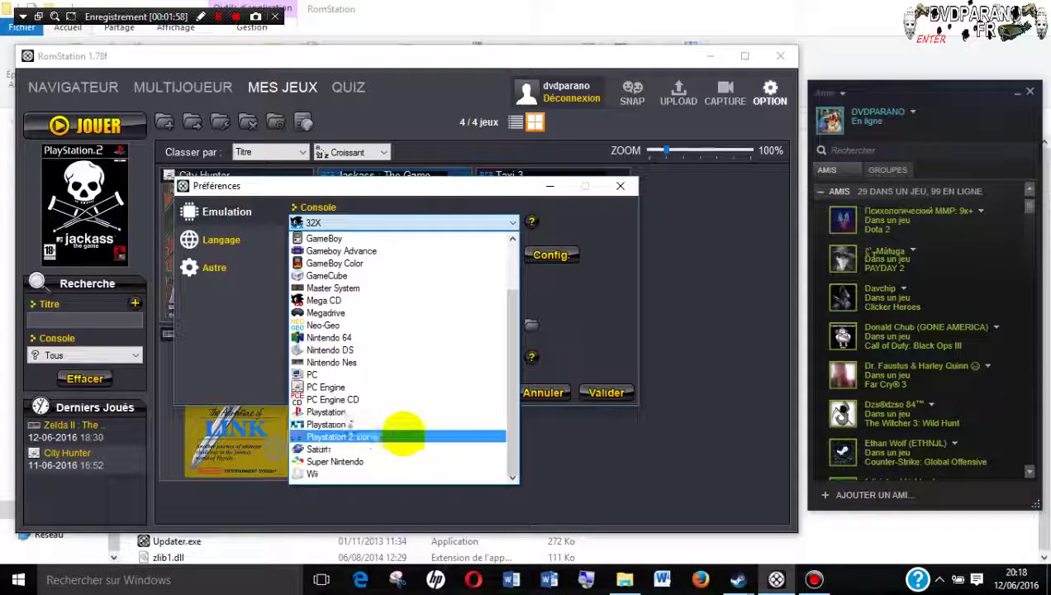
click(403, 424)
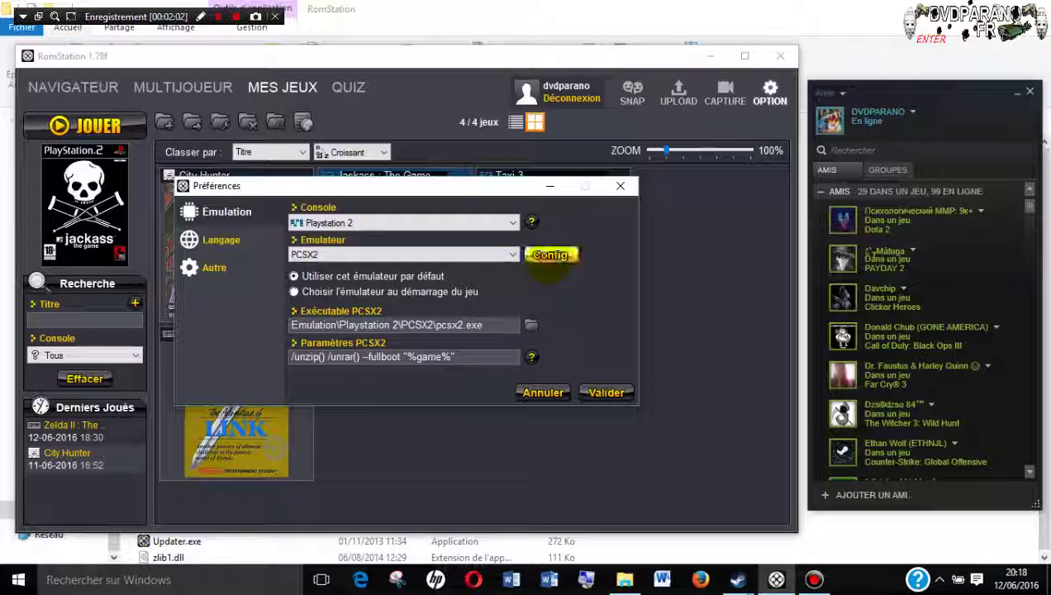
click(552, 256)
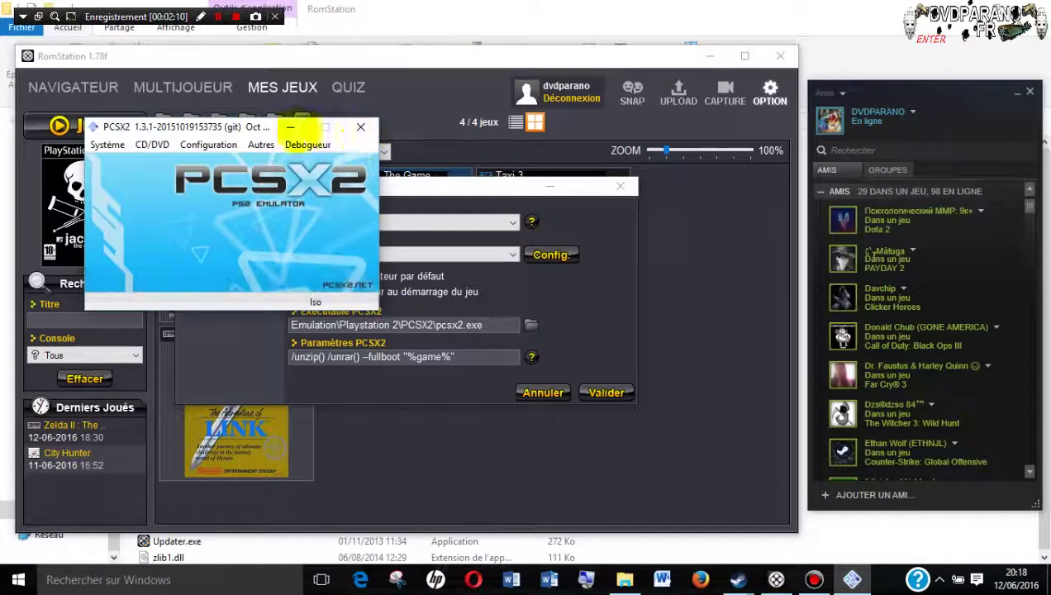
drag(183, 132, 200, 147)
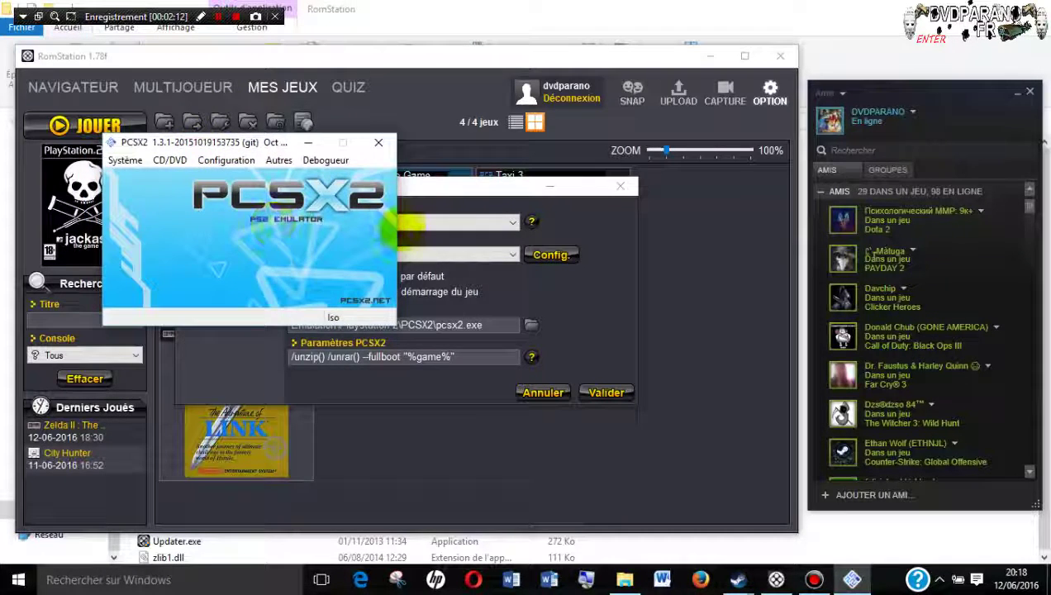
click(606, 237)
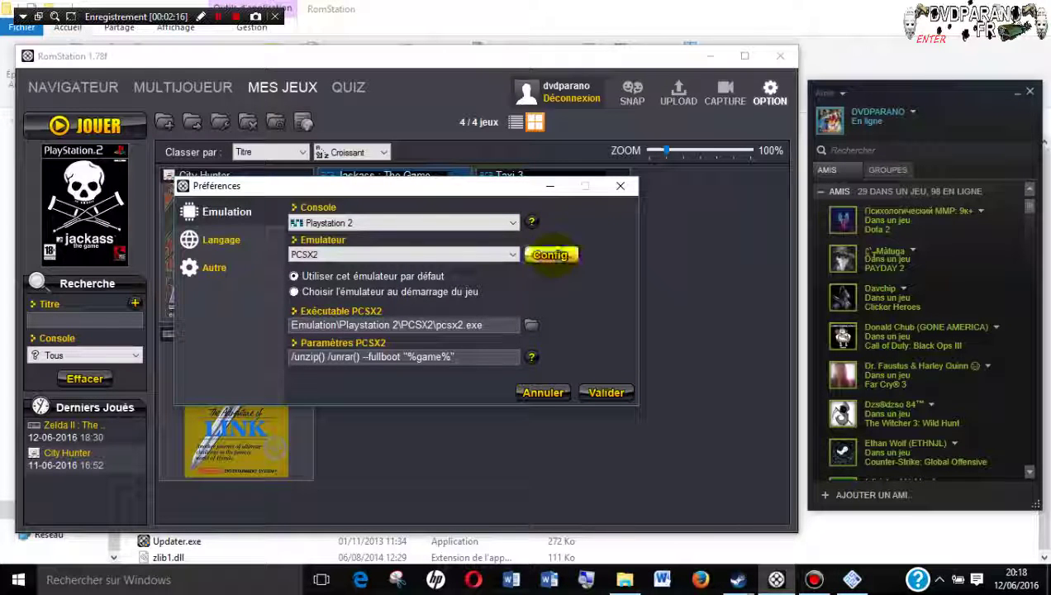
click(550, 255)
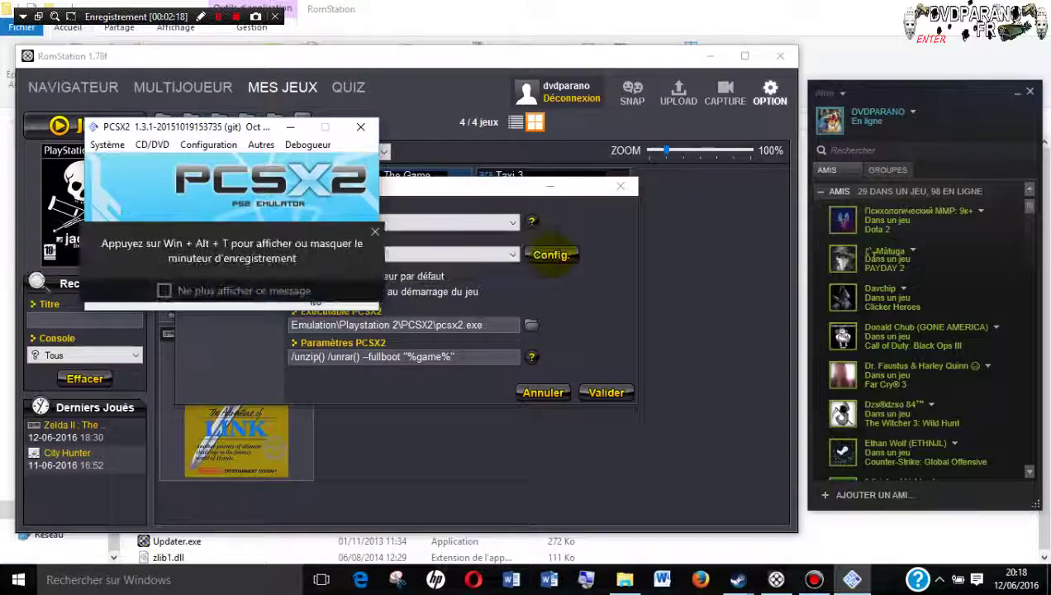
View the PCSX2 emulation settings and close them without changes
click(208, 145)
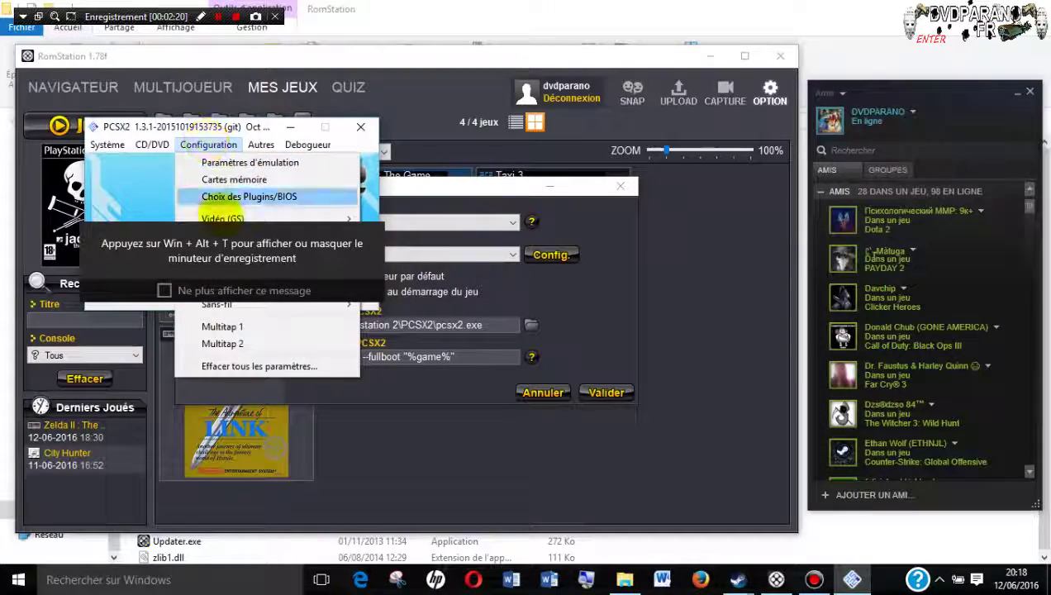
mouse_move(364, 221)
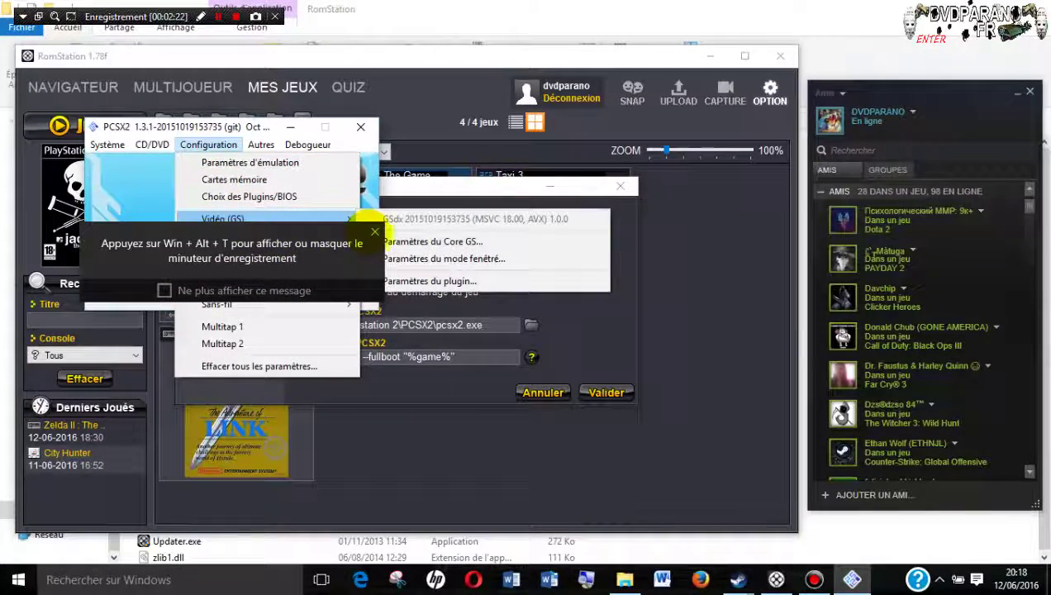
click(250, 162)
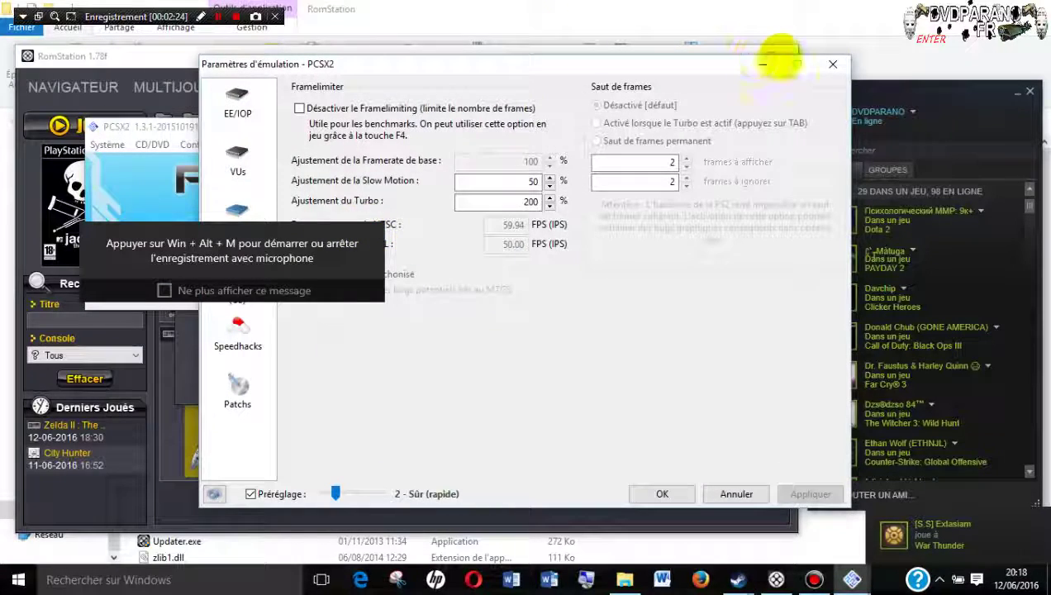
click(832, 64)
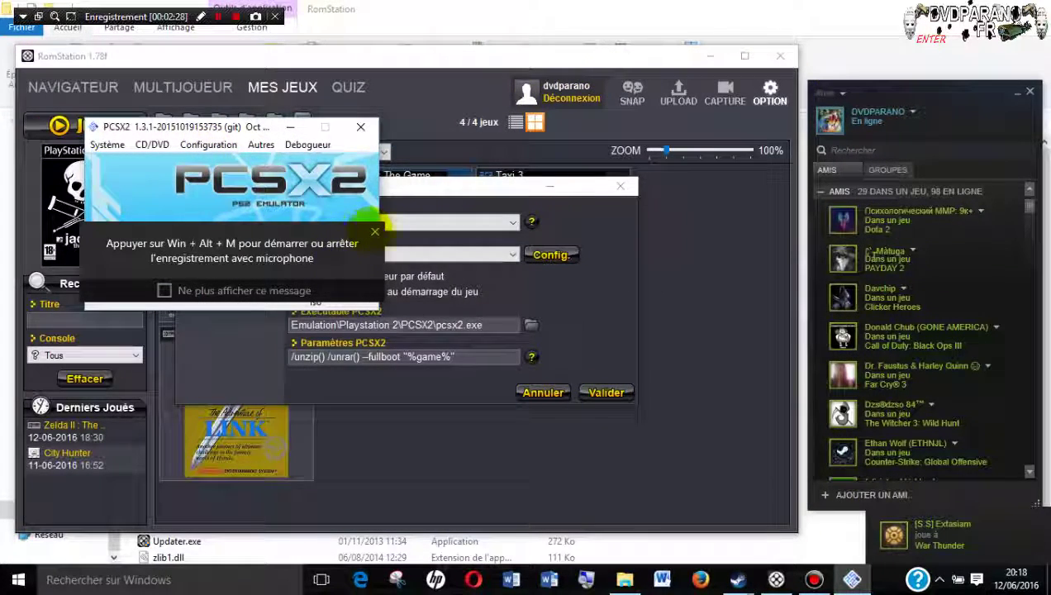
Dismiss the recording notification and open the LilyPad controller plugin settings to check the detected input devices
click(374, 231)
click(207, 145)
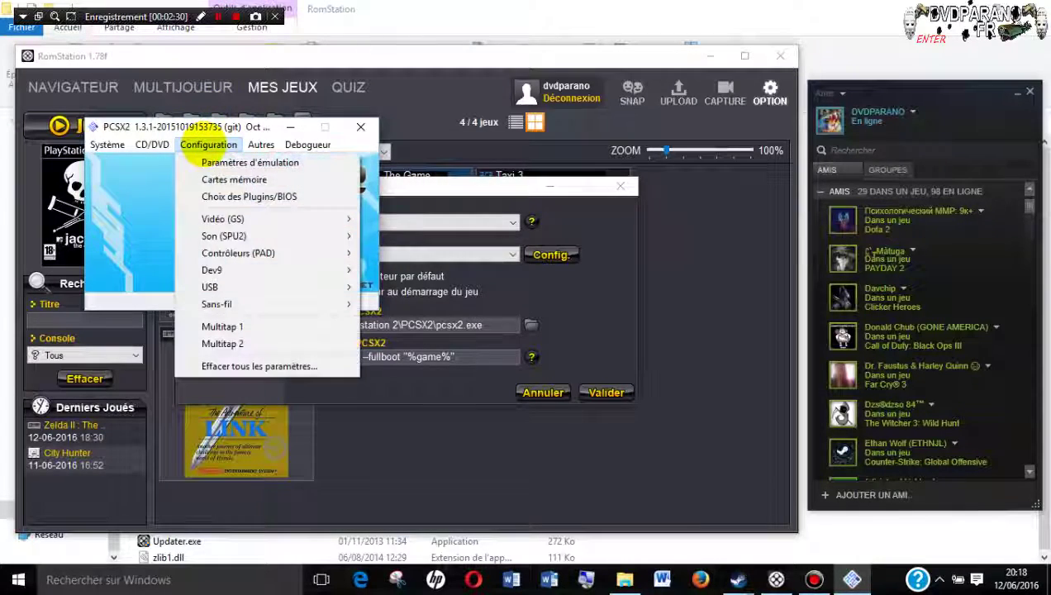
mouse_move(233, 256)
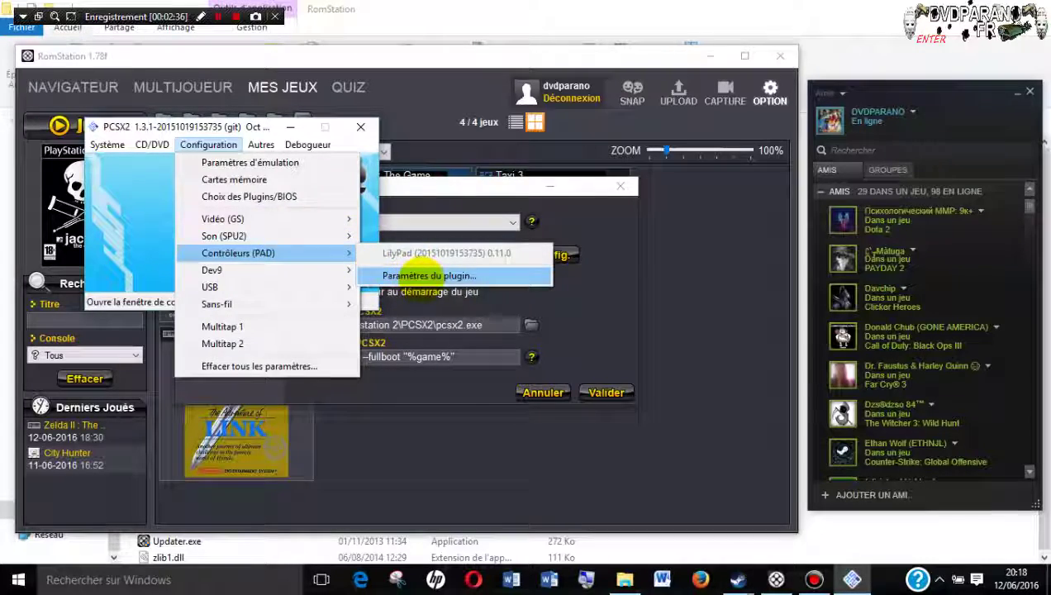
click(417, 276)
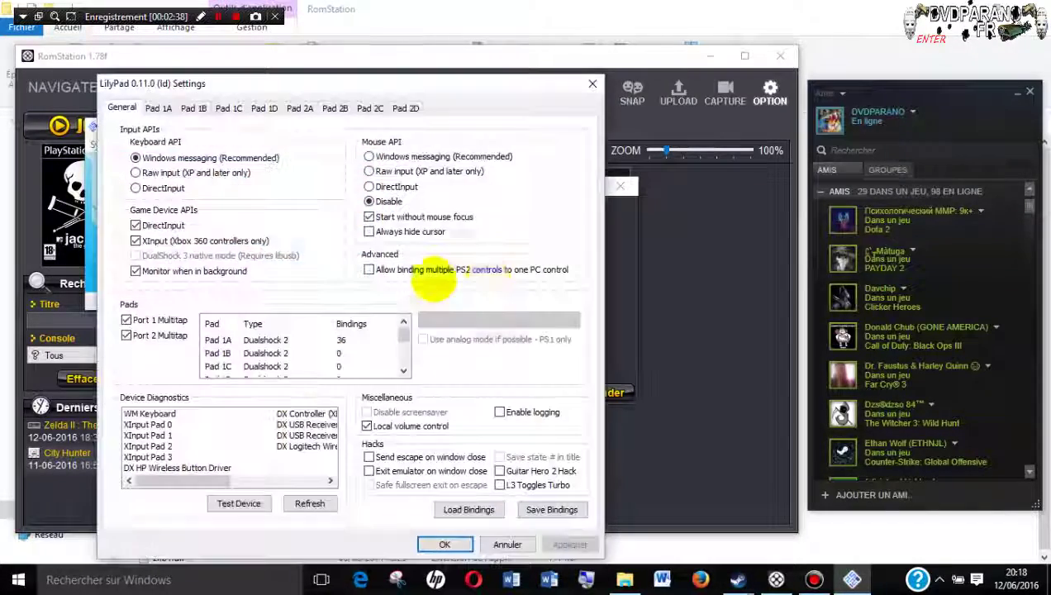
drag(347, 66, 521, 41)
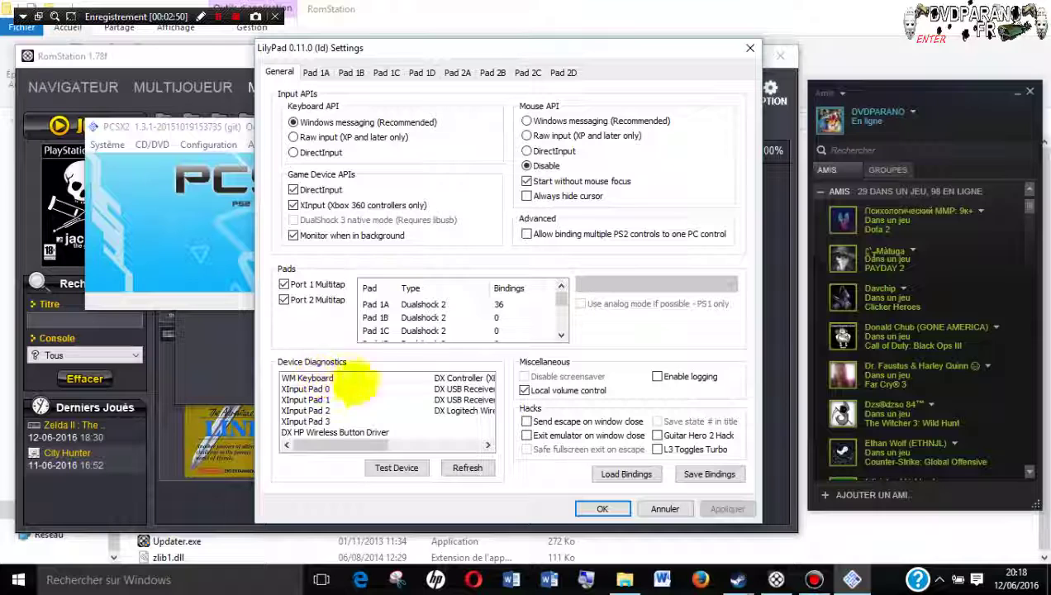
drag(352, 445, 322, 446)
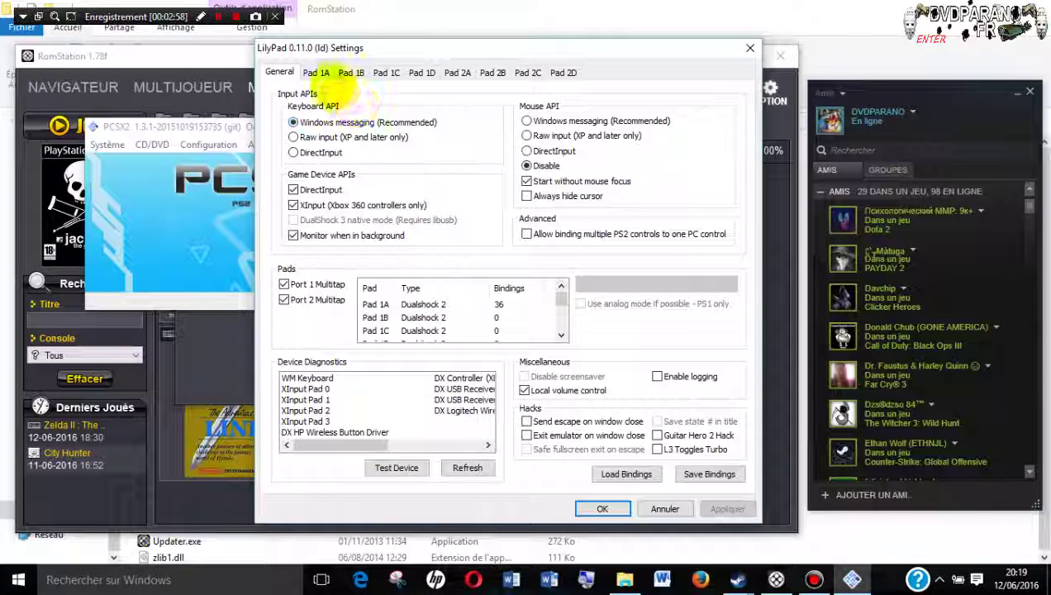
On Pad 1A, delete the XInput Pad 1 Start binding, bind Start to that controller's Start button again, and apply the settings
click(316, 73)
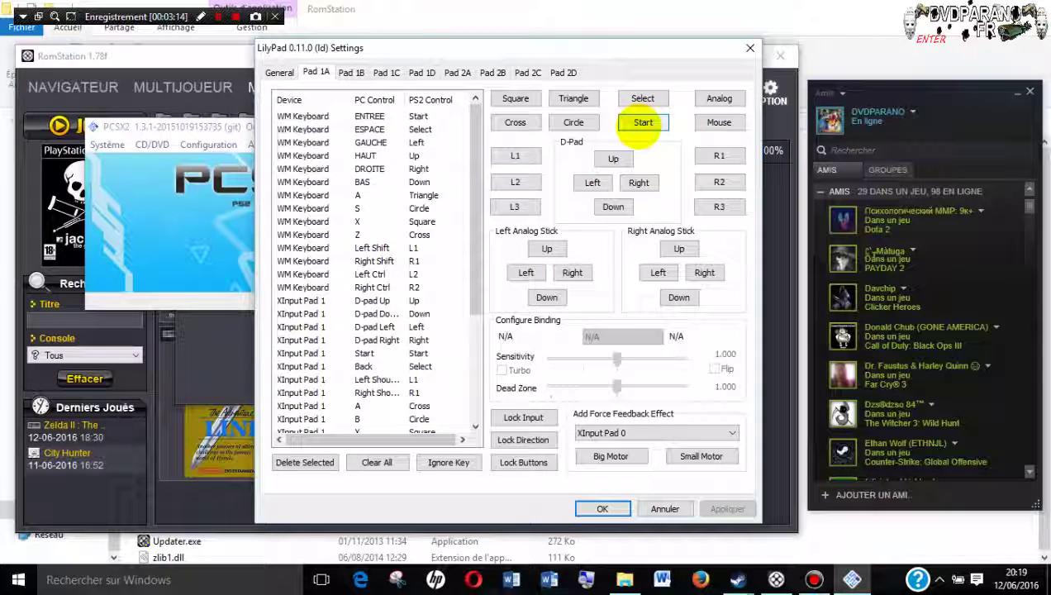
click(643, 122)
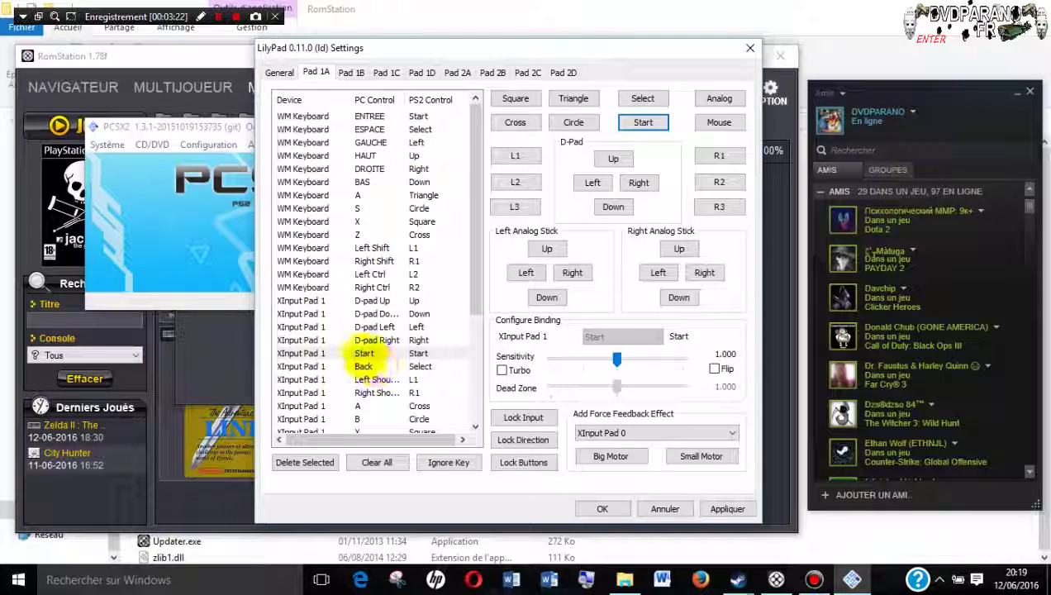
click(365, 353)
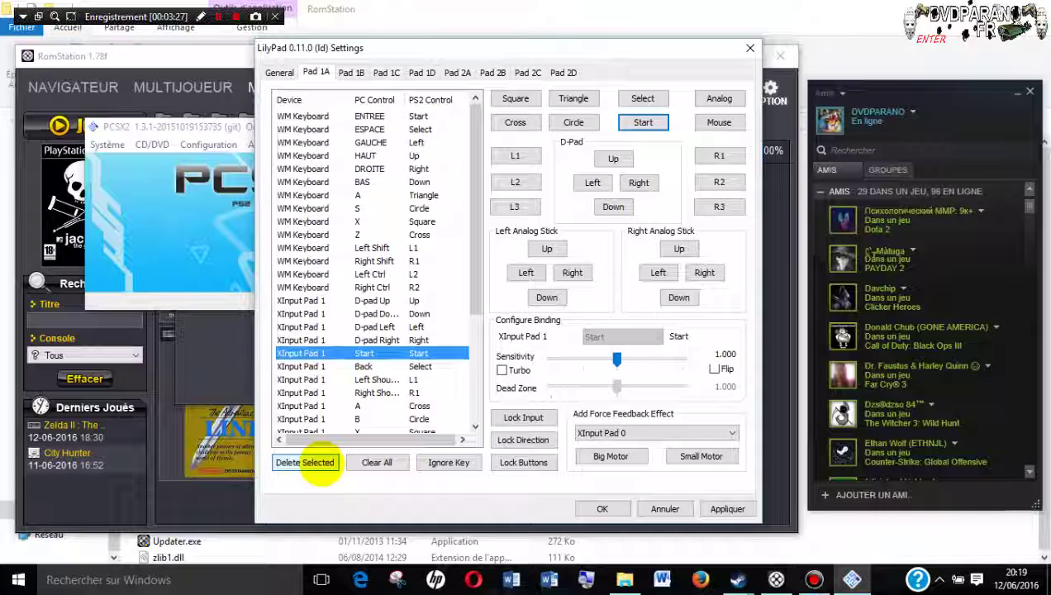
click(322, 467)
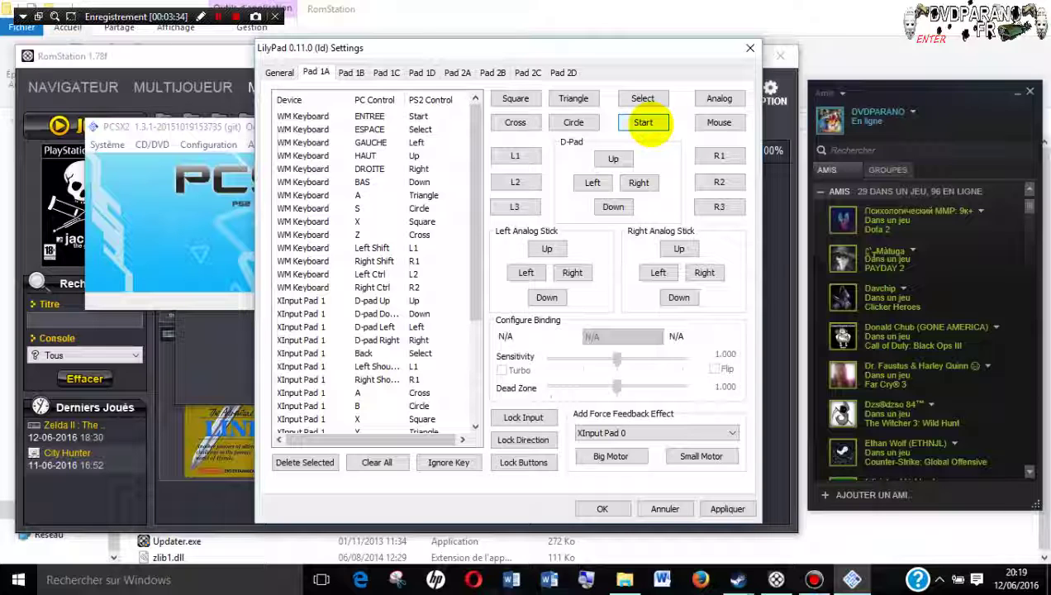
click(644, 122)
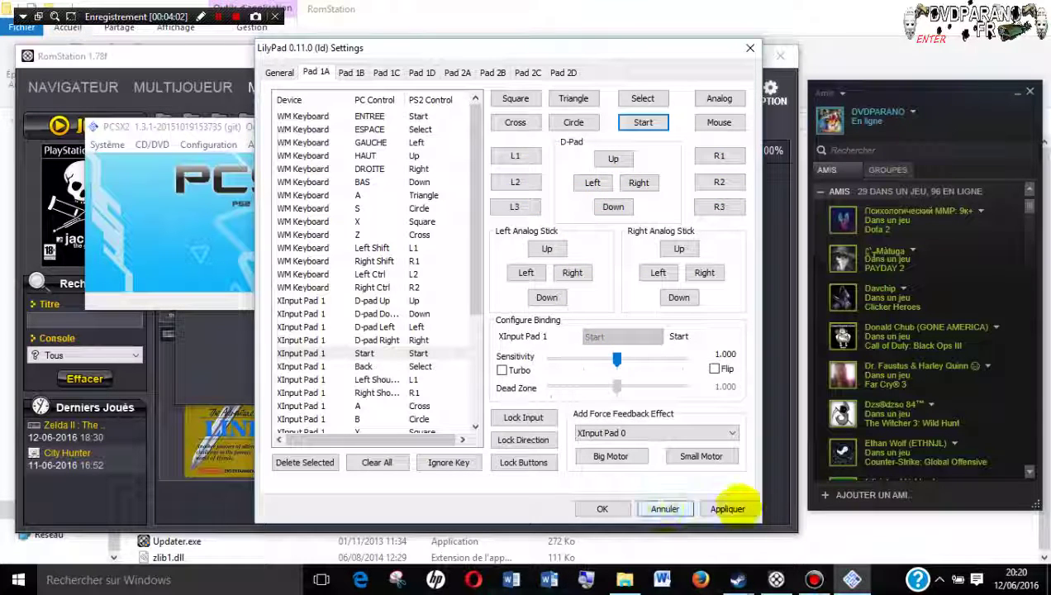
click(727, 509)
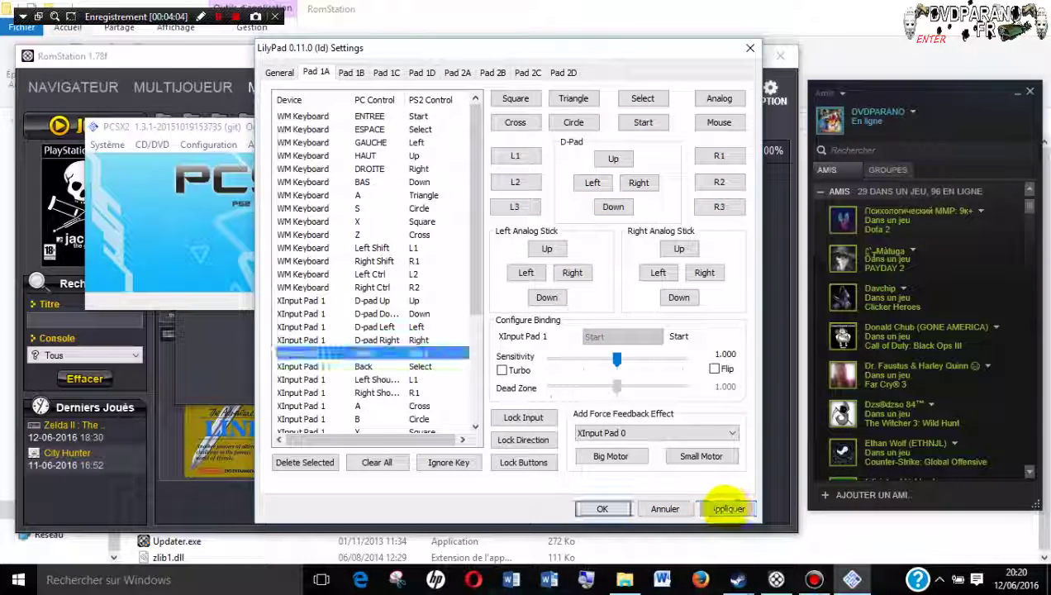
Confirm the LilyPad controller settings
click(604, 508)
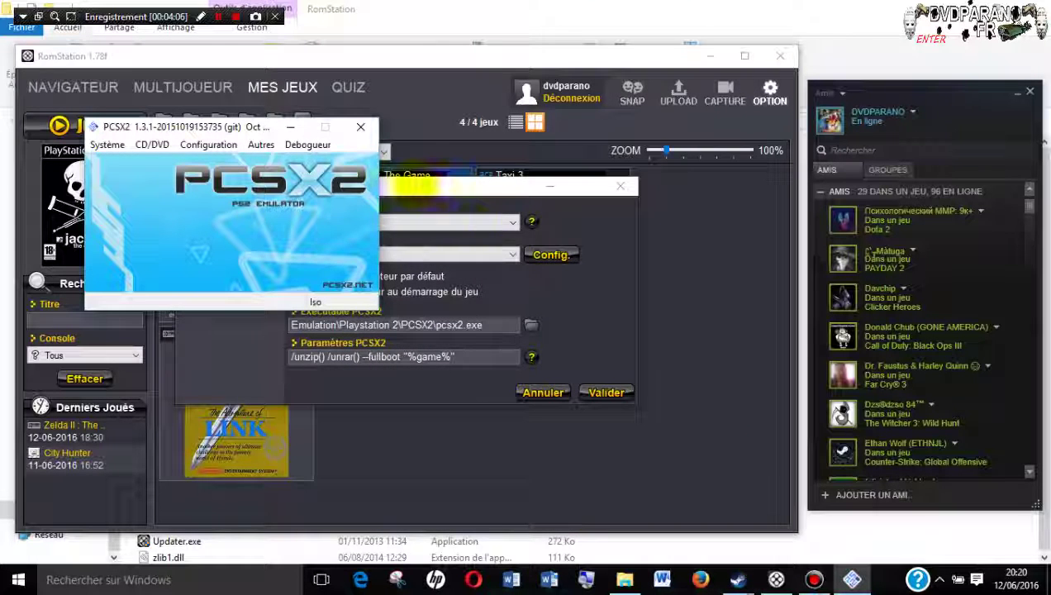
Browse for a disc image in PCSX2, show all file types in the Playstation 2 games folder, and select 39603.rar
click(152, 145)
mouse_move(174, 162)
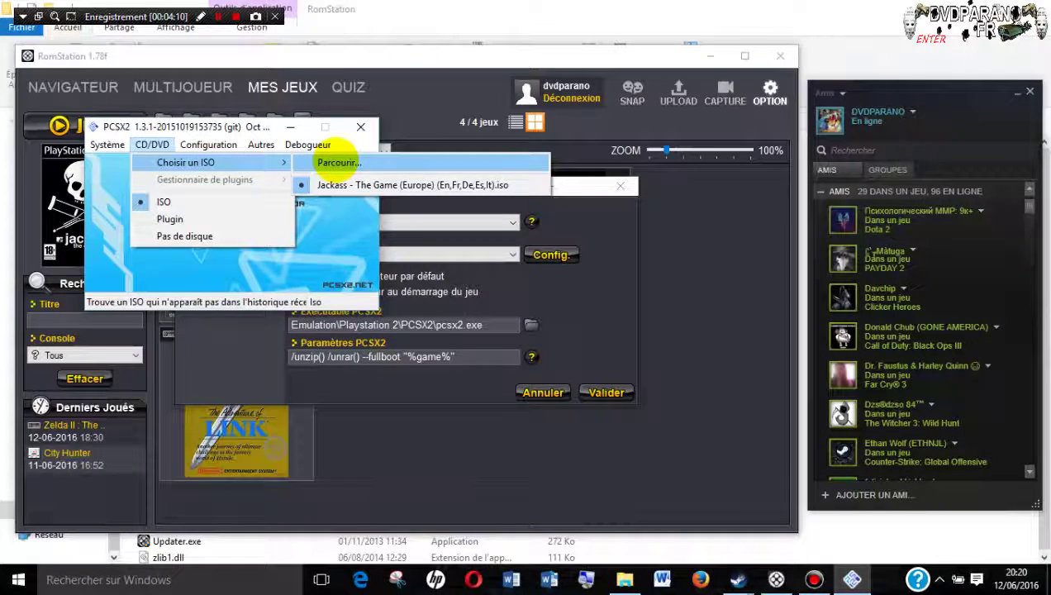
click(337, 162)
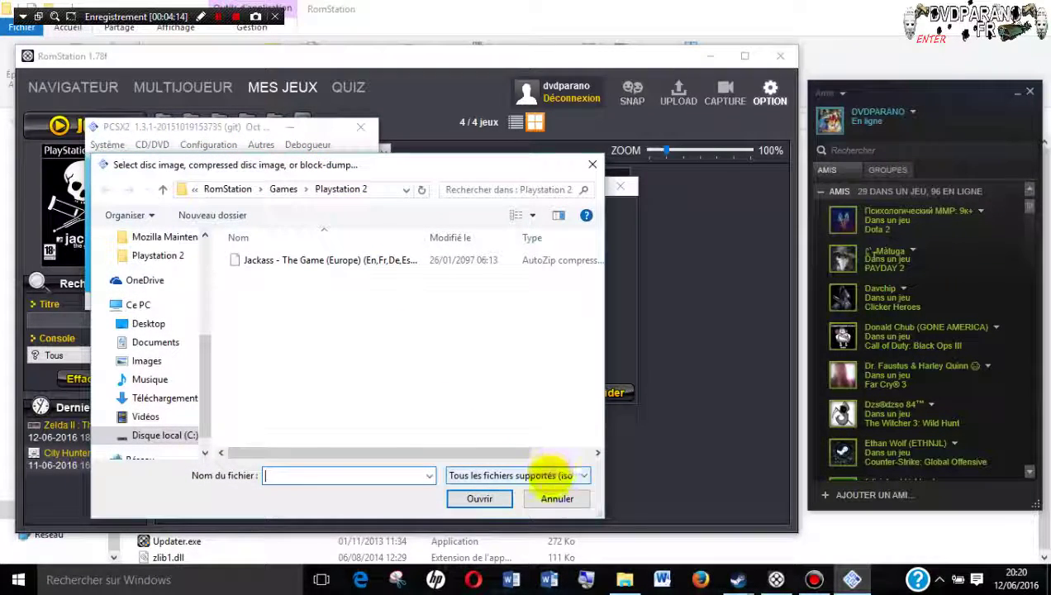
click(570, 467)
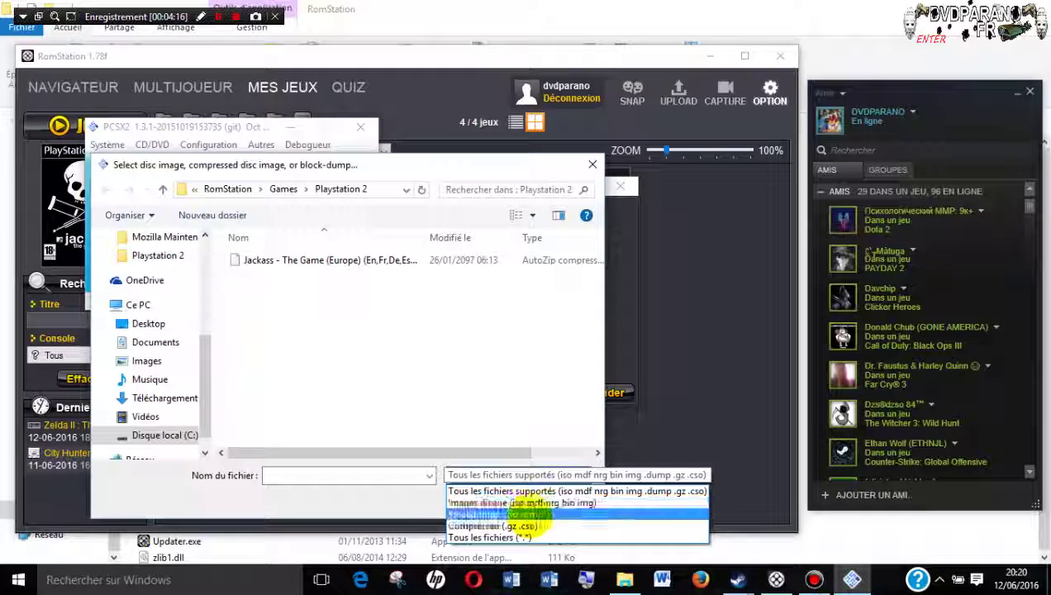
click(522, 538)
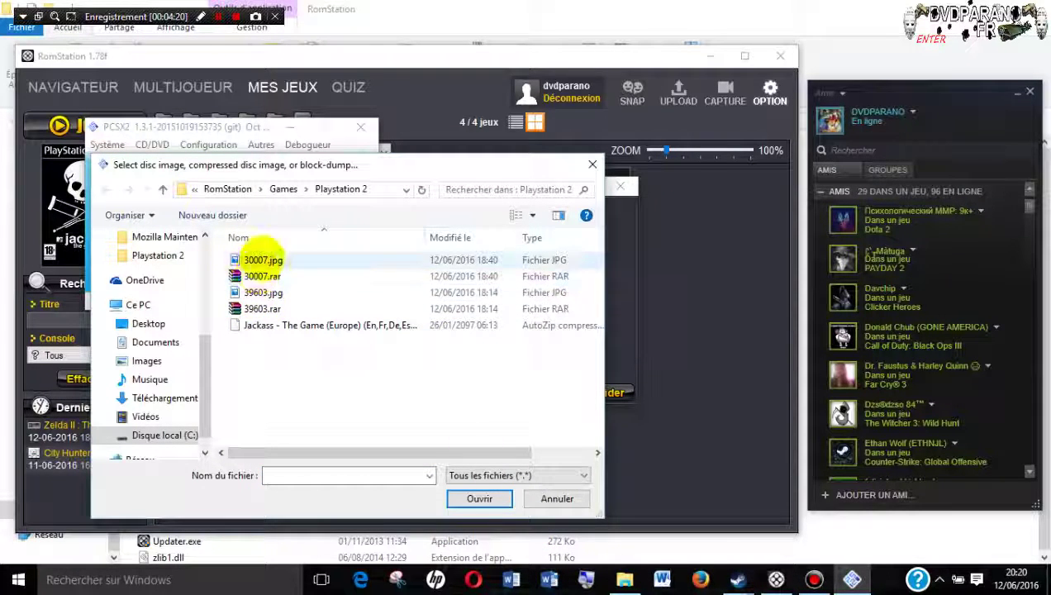
click(263, 276)
click(256, 309)
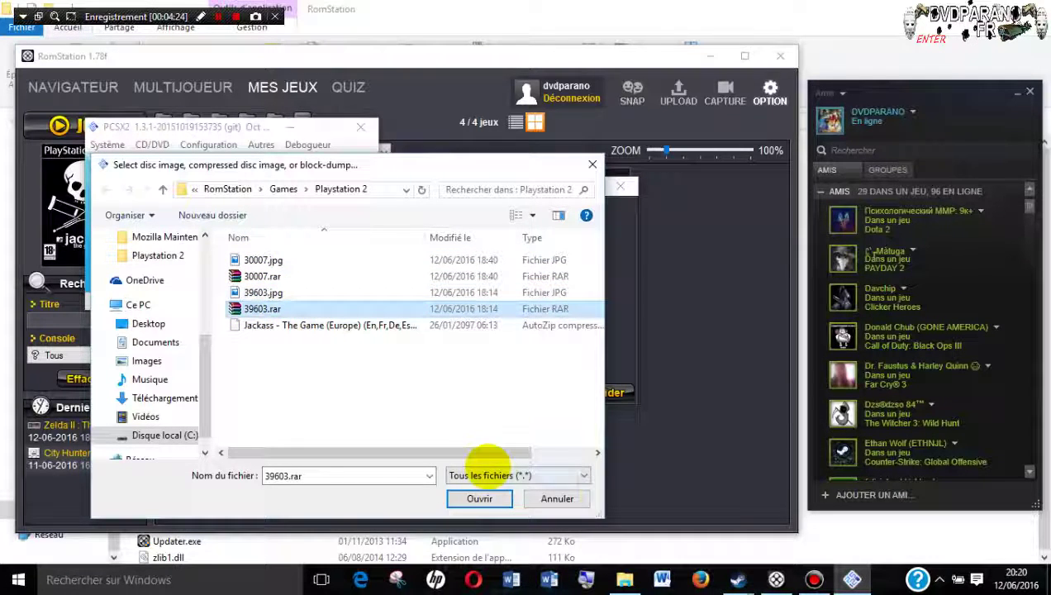
Switch to File Explorer and open the Playstation 2 folder inside RomStation's Games folder
click(653, 18)
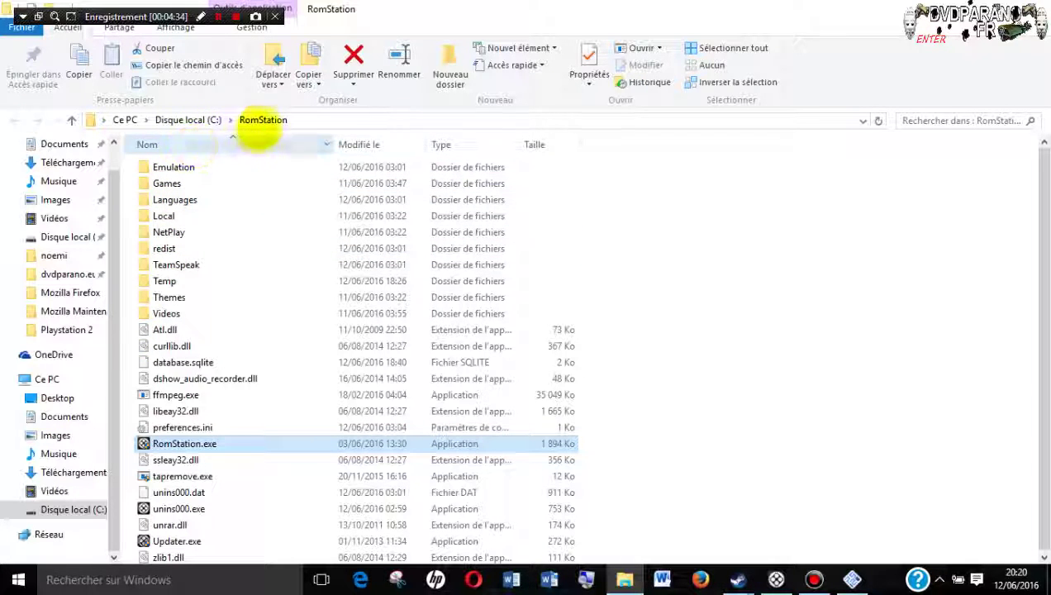
click(260, 120)
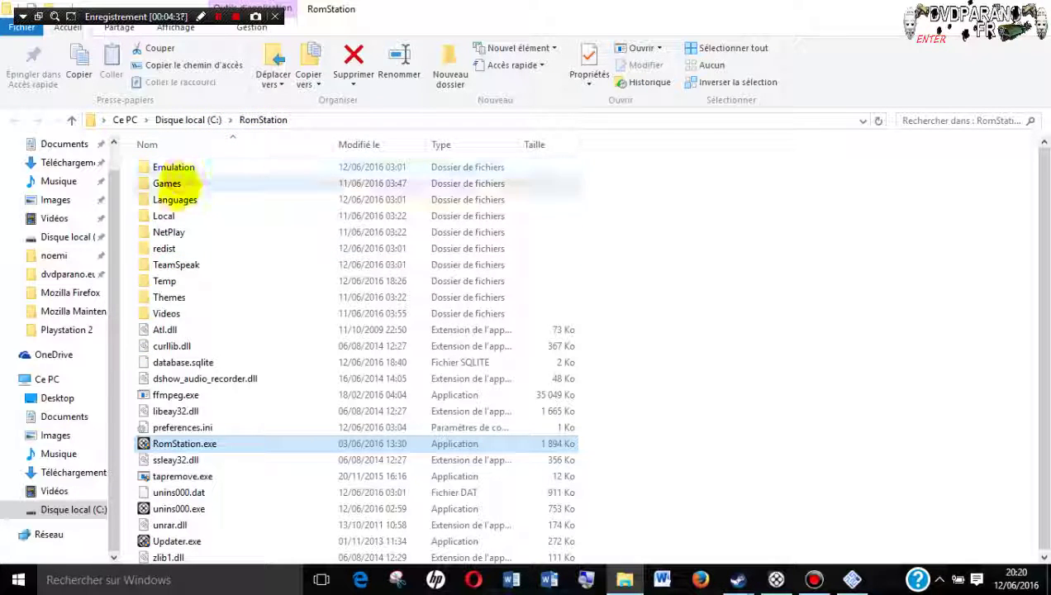
double_click(186, 167)
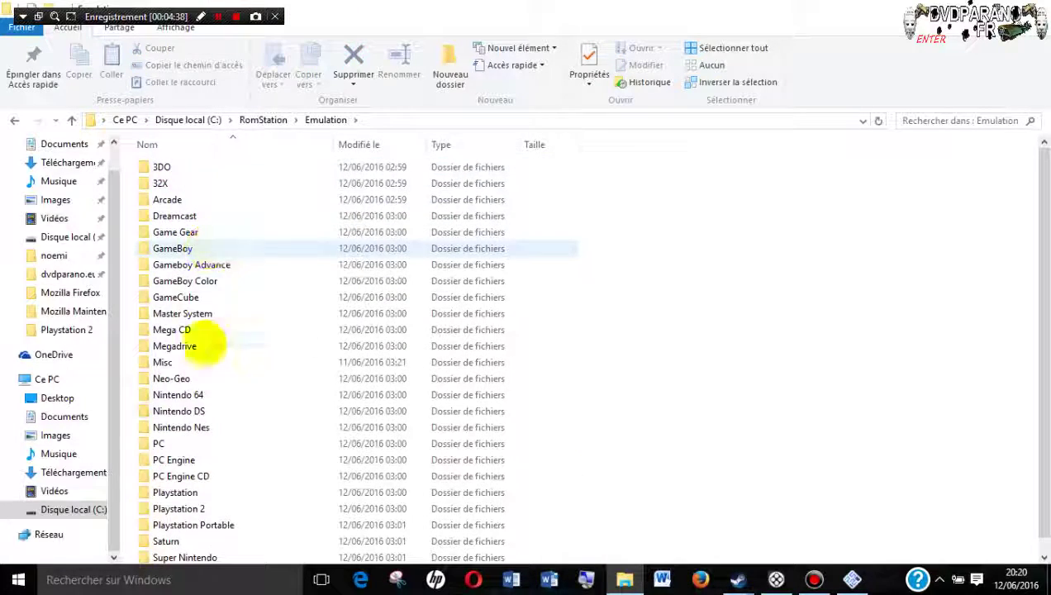
click(14, 120)
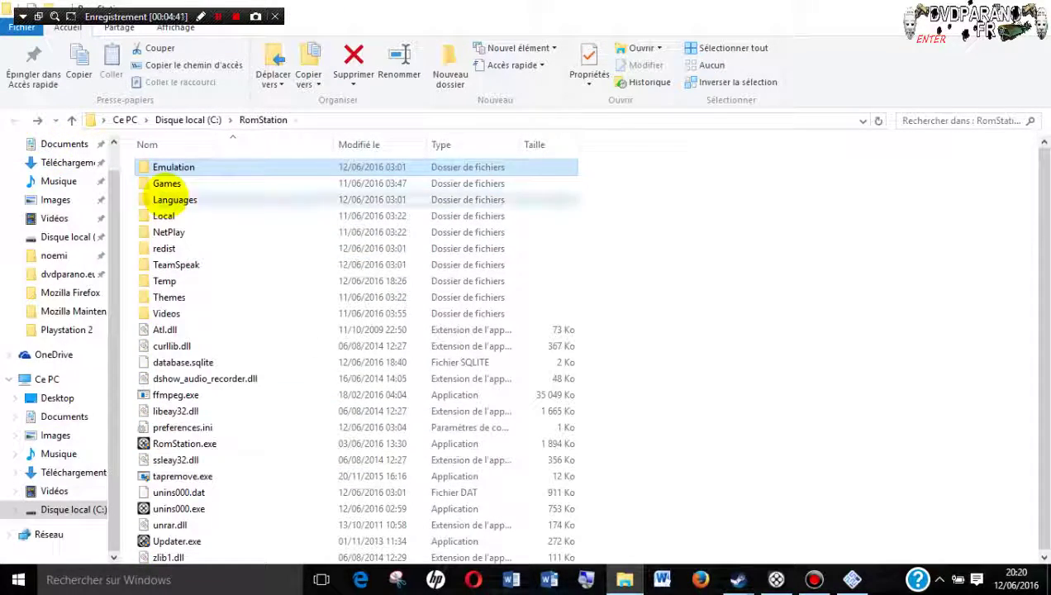
double_click(173, 183)
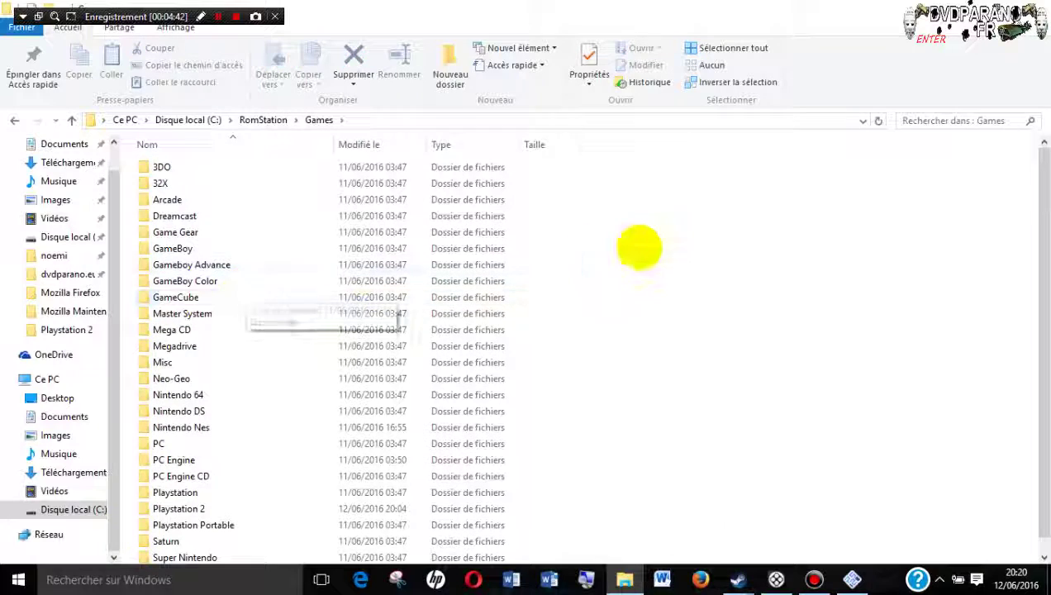
drag(1037, 188, 1016, 273)
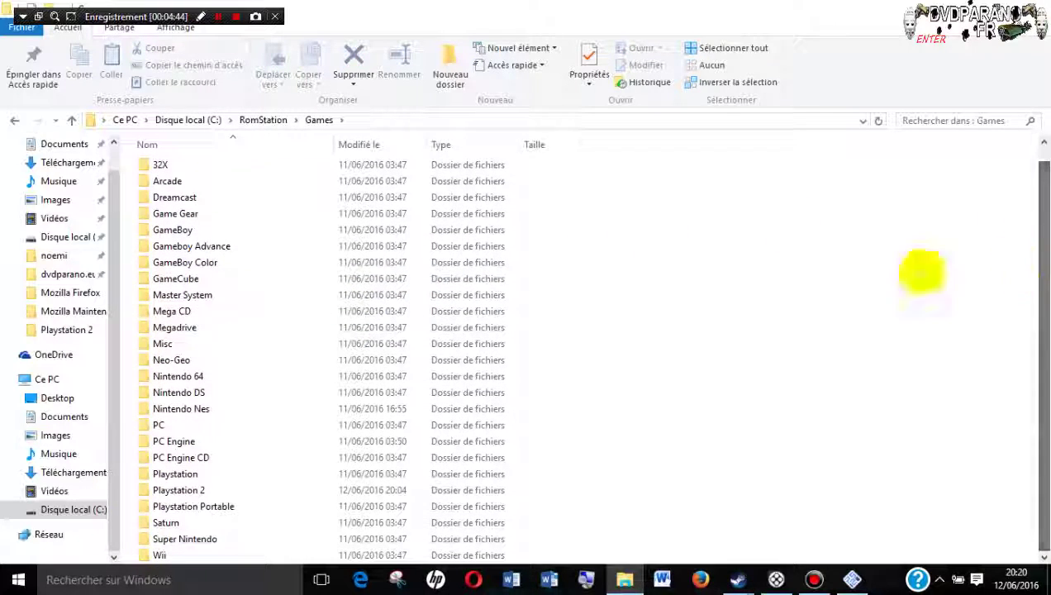
double_click(197, 489)
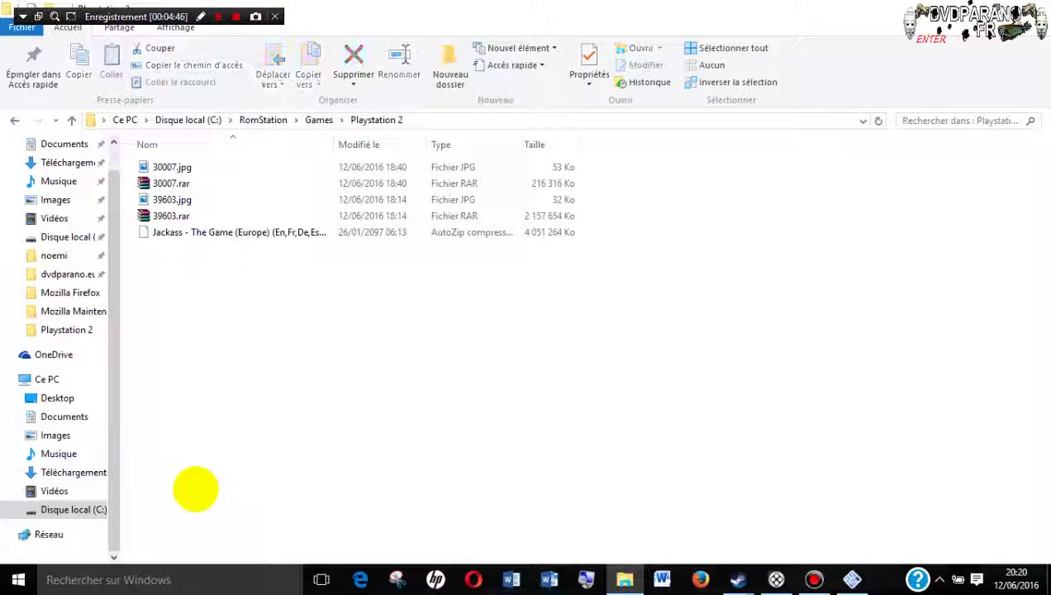
Delete the extracted Jackass - The Game disc image from the Playstation 2 folder
click(163, 231)
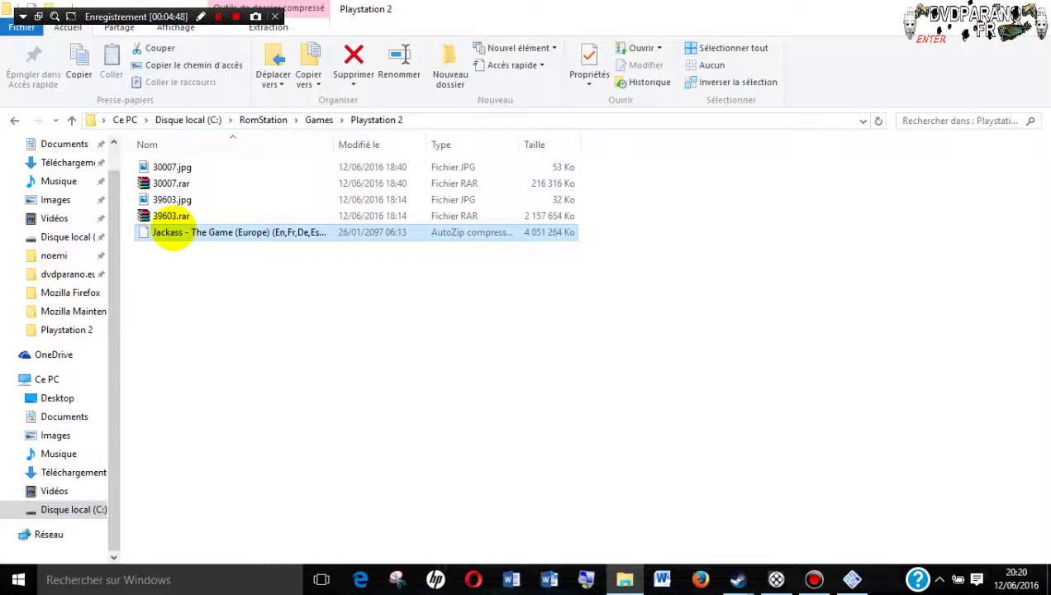
right_click(163, 230)
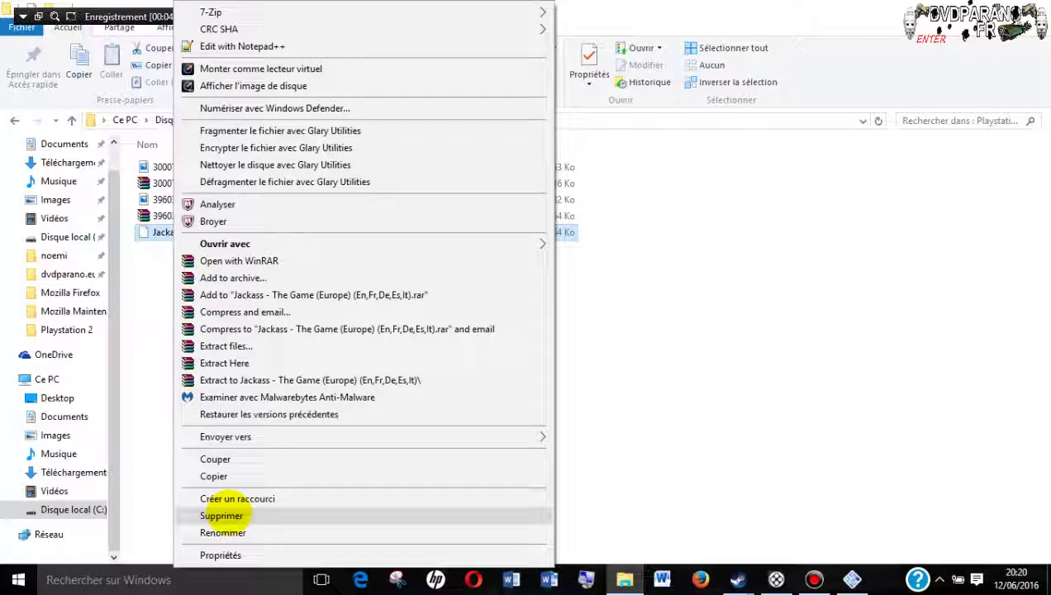
click(222, 516)
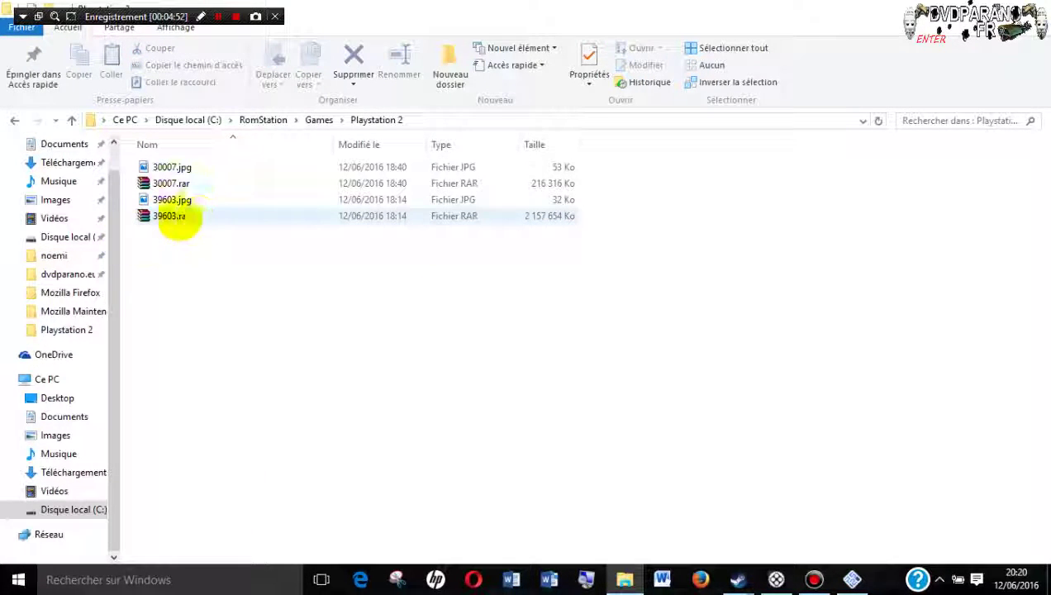
Inspect the contents of the 39603.rar and 30007.rar archives in WinRAR
click(186, 218)
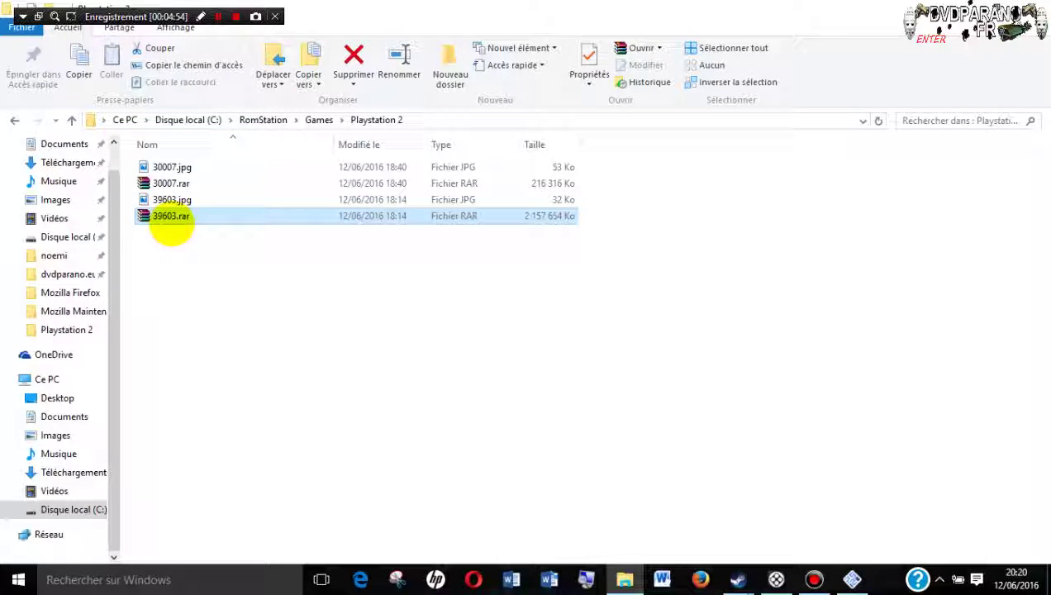
right_click(171, 219)
click(157, 219)
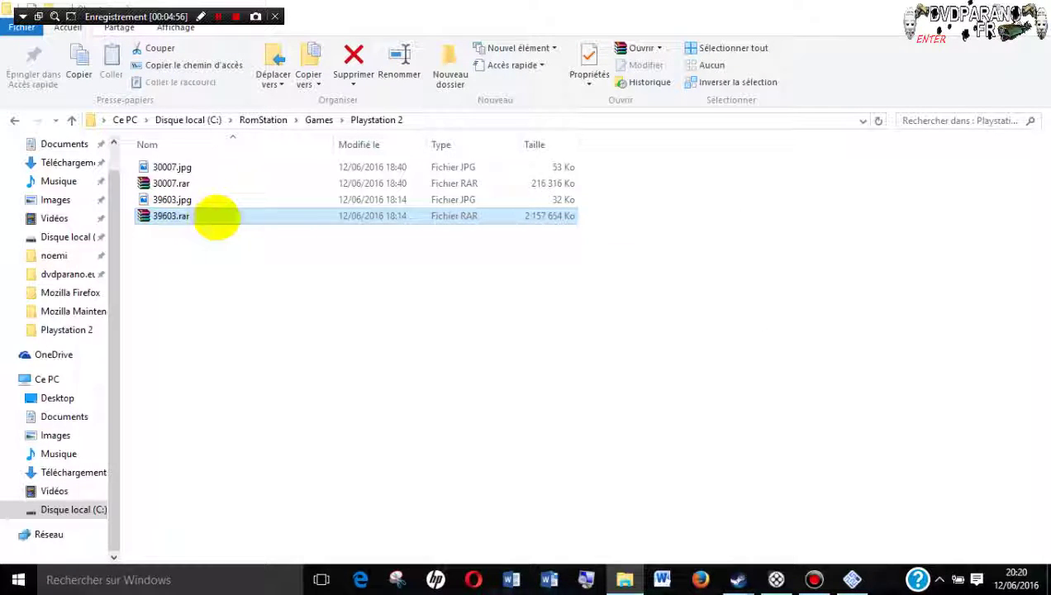
double_click(211, 218)
drag(219, 231, 578, 170)
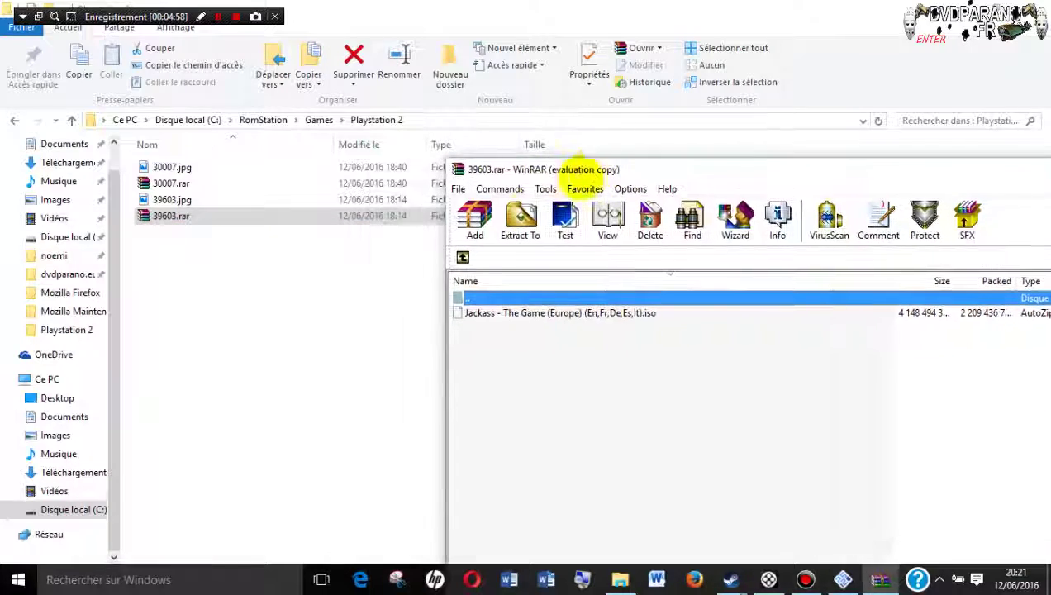
click(169, 183)
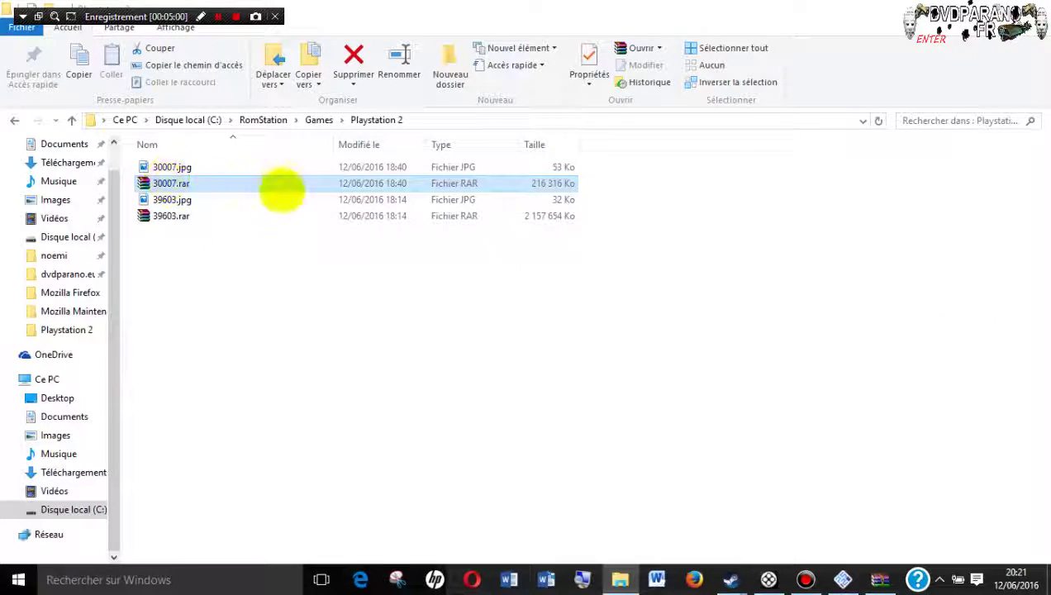
double_click(282, 183)
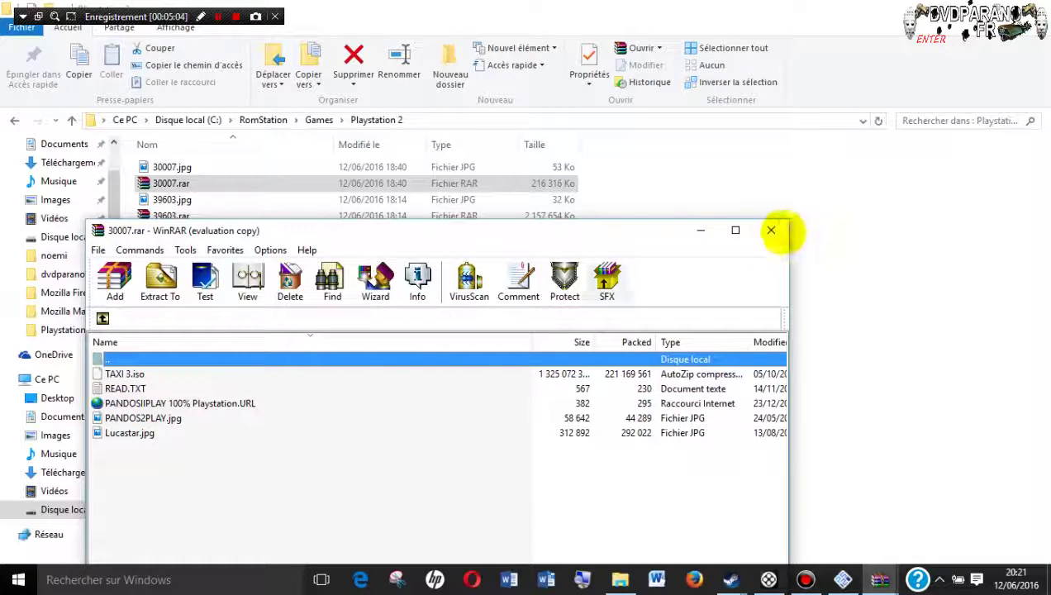
click(781, 229)
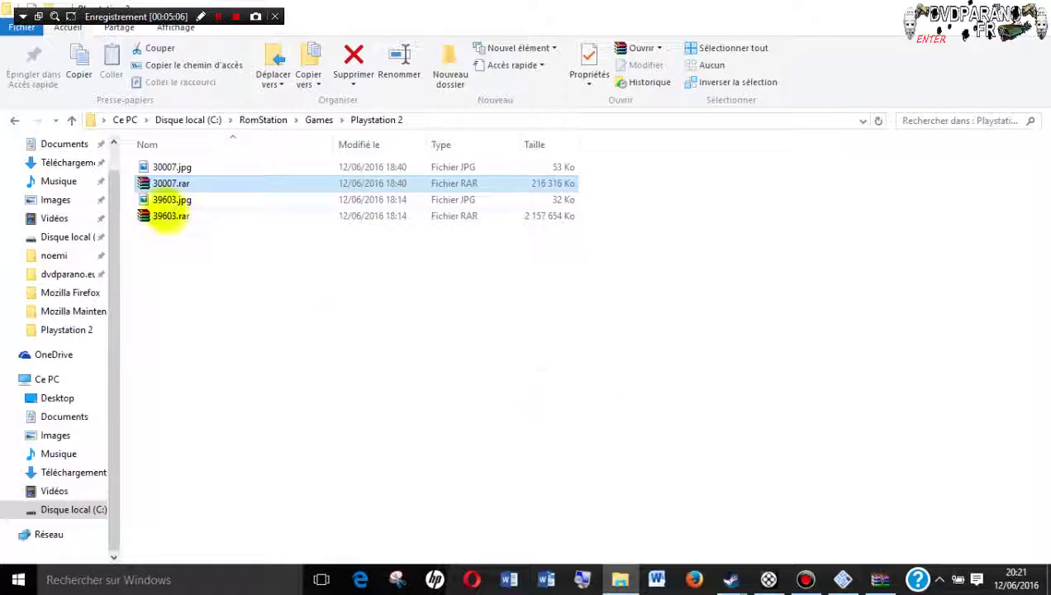
Extract the Jackass - The Game ISO from 39603.rar into the Playstation 2 folder
double_click(169, 214)
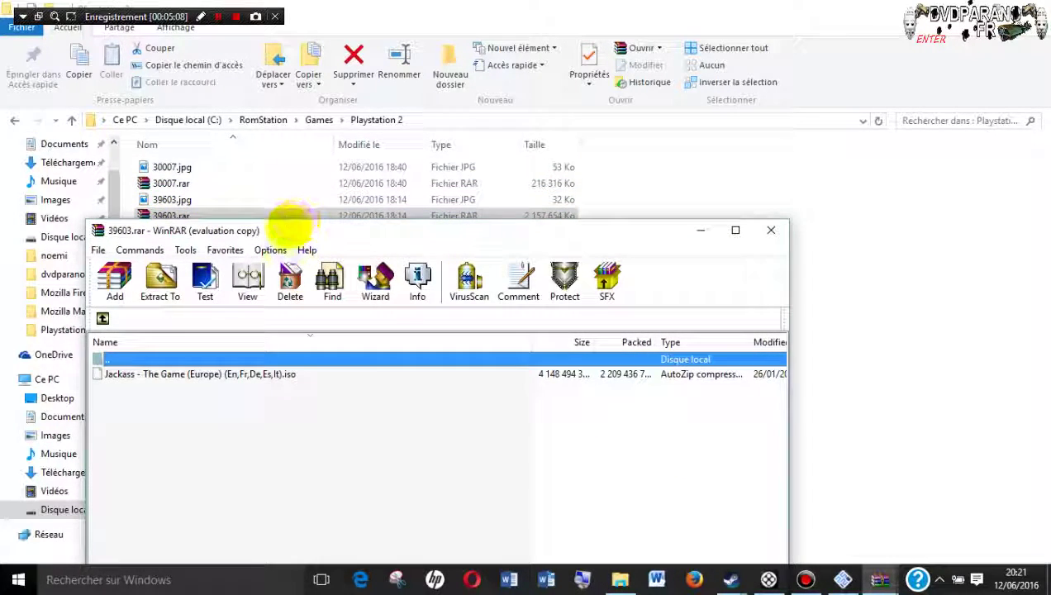
drag(286, 230, 602, 181)
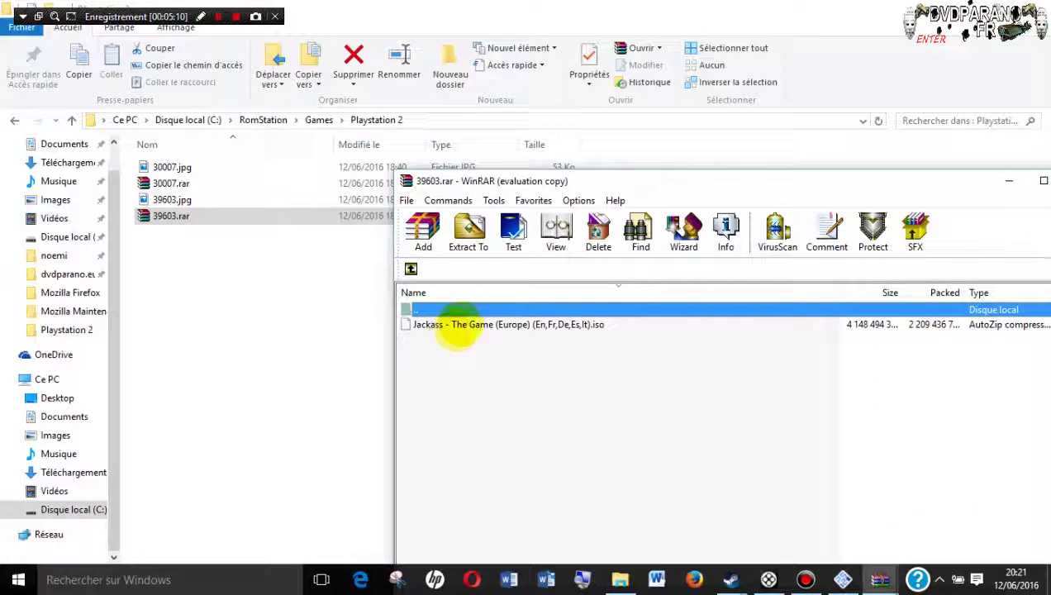
click(460, 325)
drag(453, 326, 257, 336)
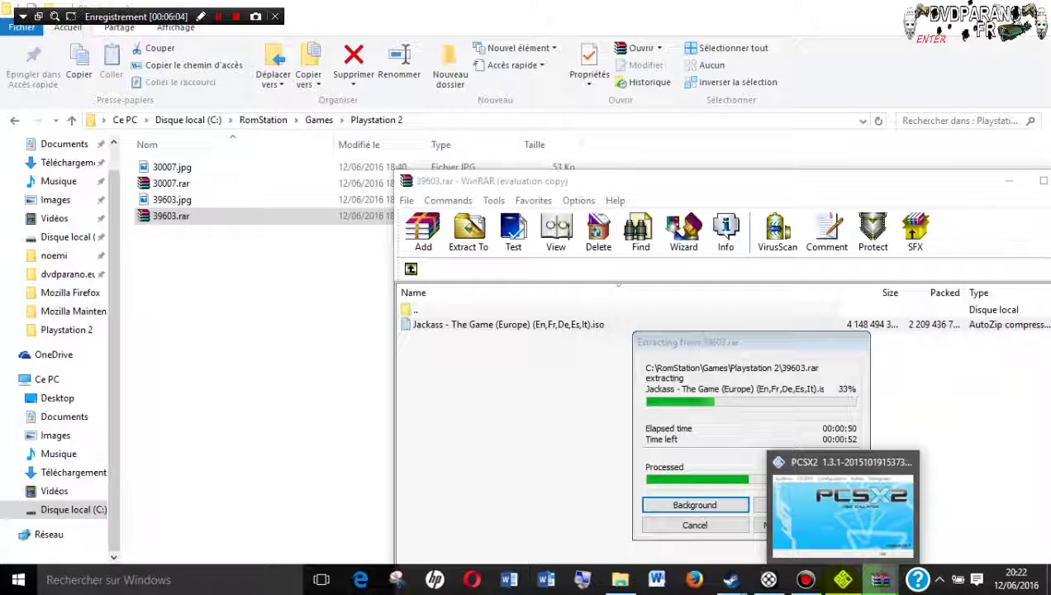
Switch to PCSX2, reopen the ISO browser with the disc images file type (Images disque), check the folder, and close the browser
click(843, 579)
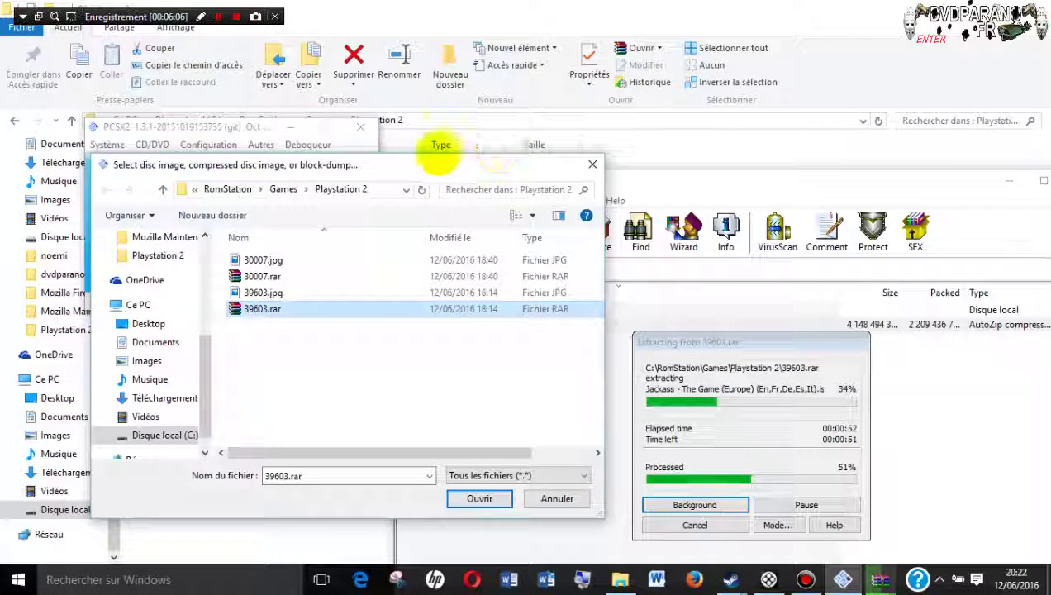
click(593, 164)
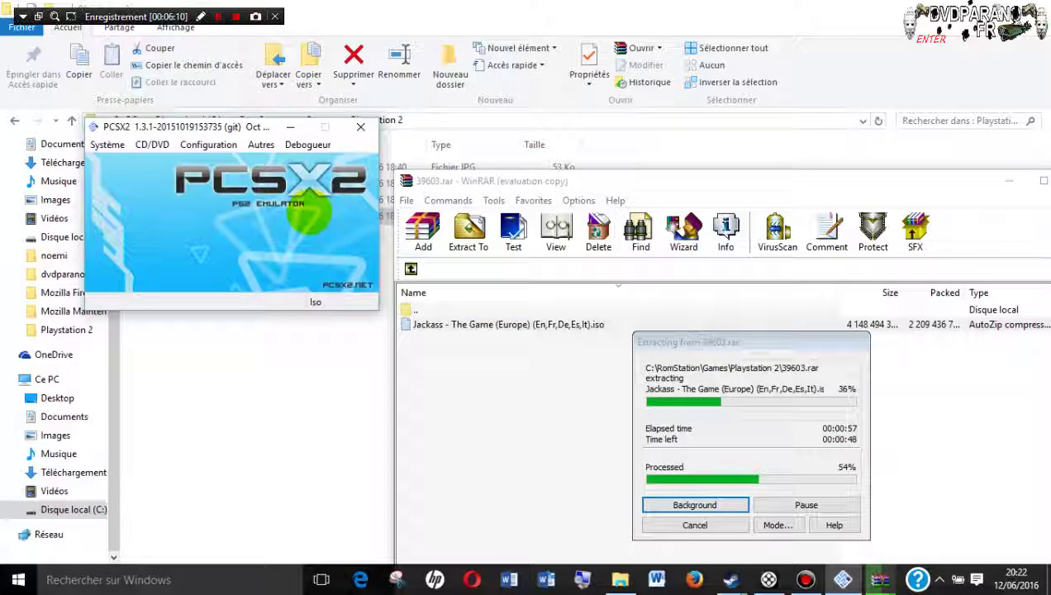
click(152, 144)
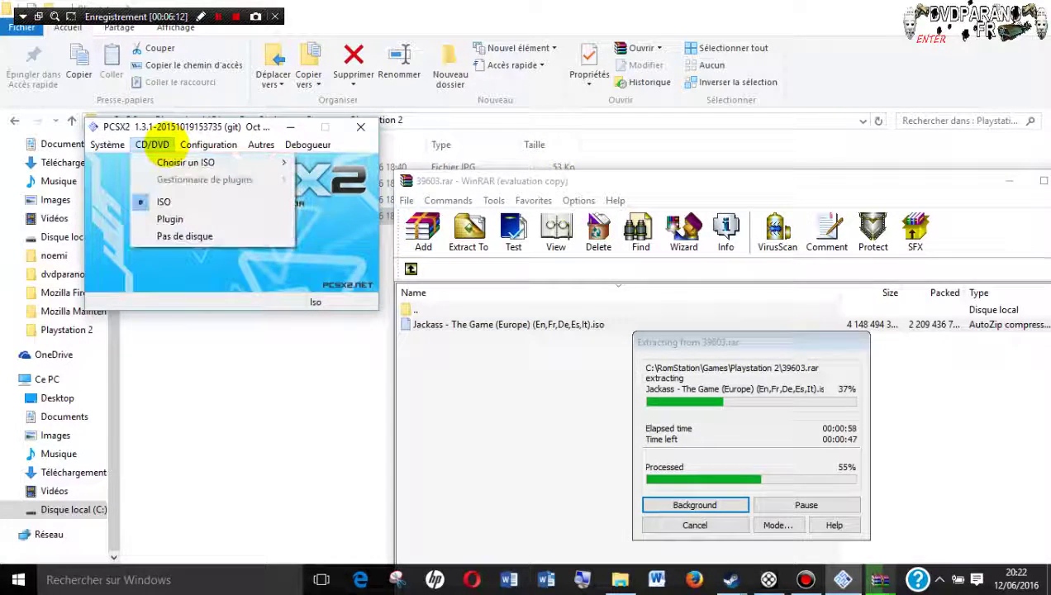
mouse_move(207, 163)
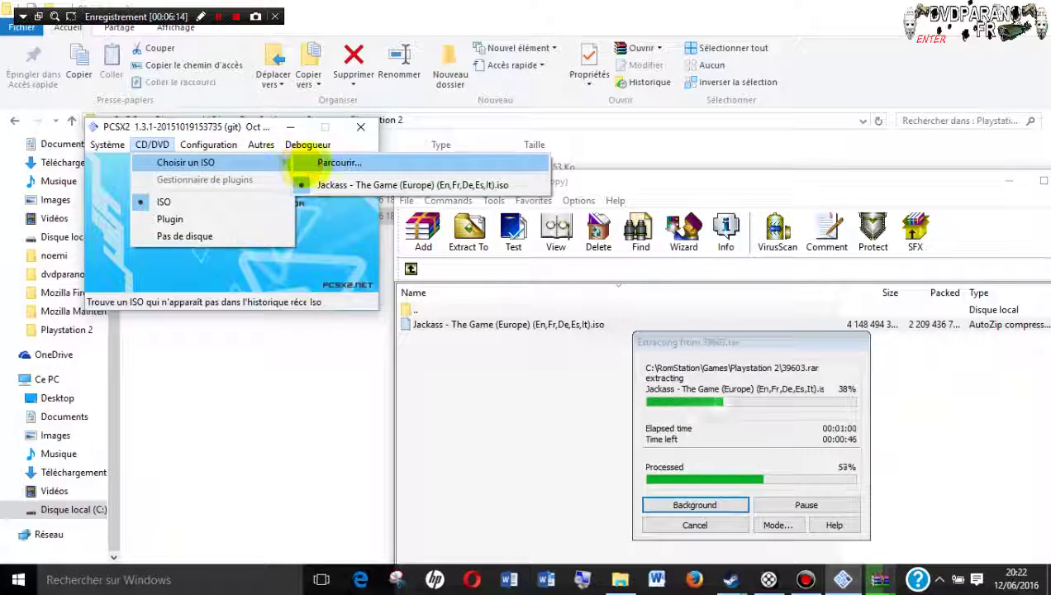
click(307, 163)
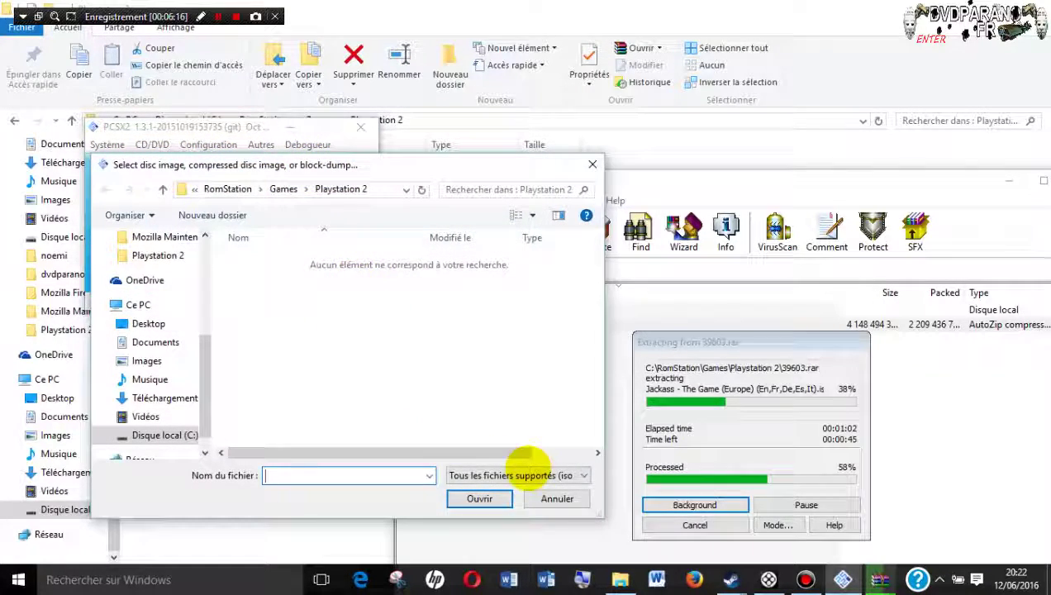
click(533, 474)
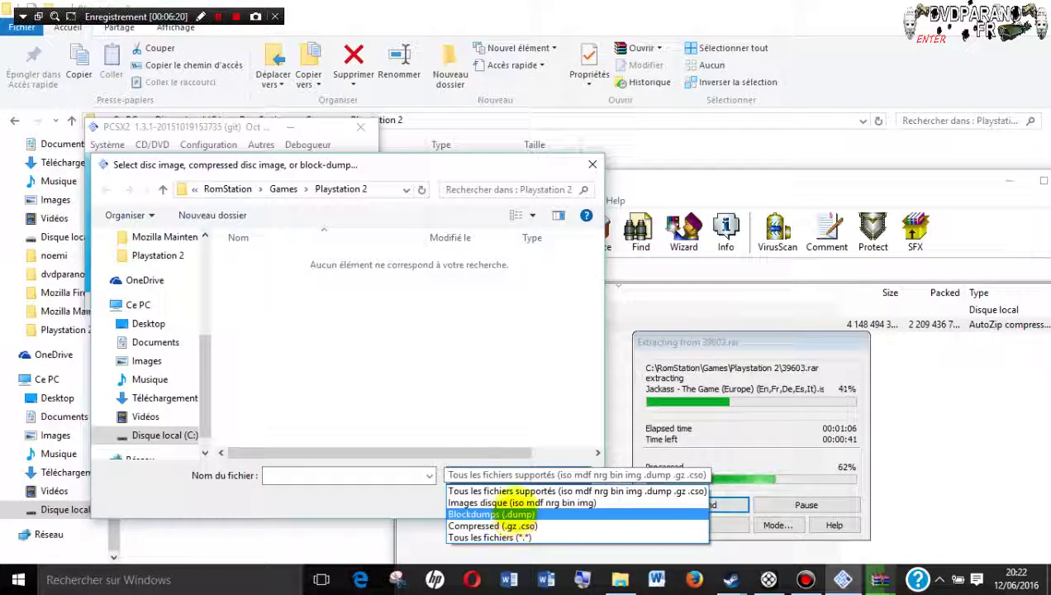
click(511, 503)
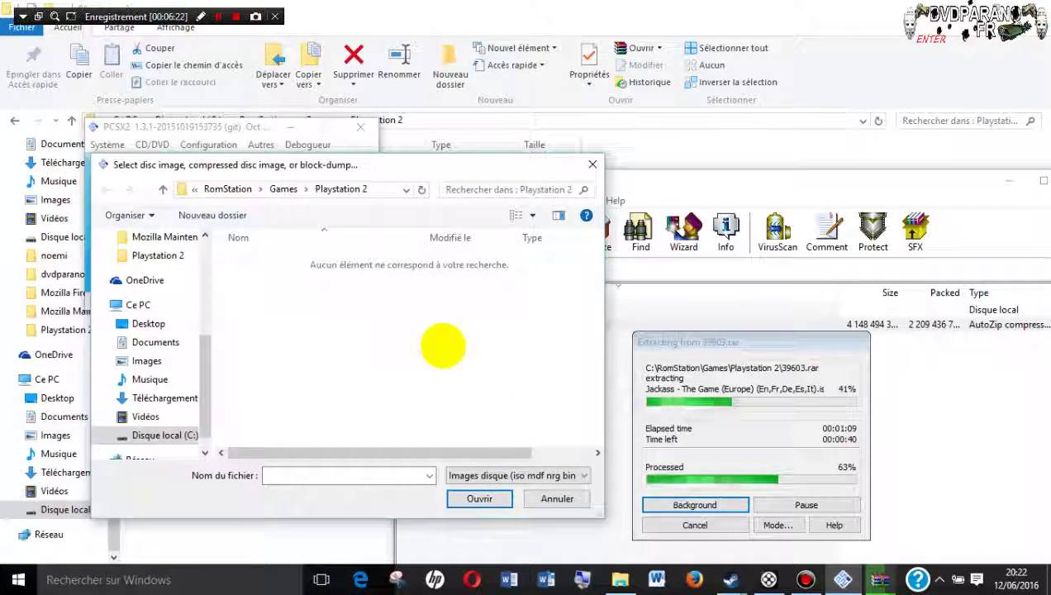
drag(448, 168, 429, 241)
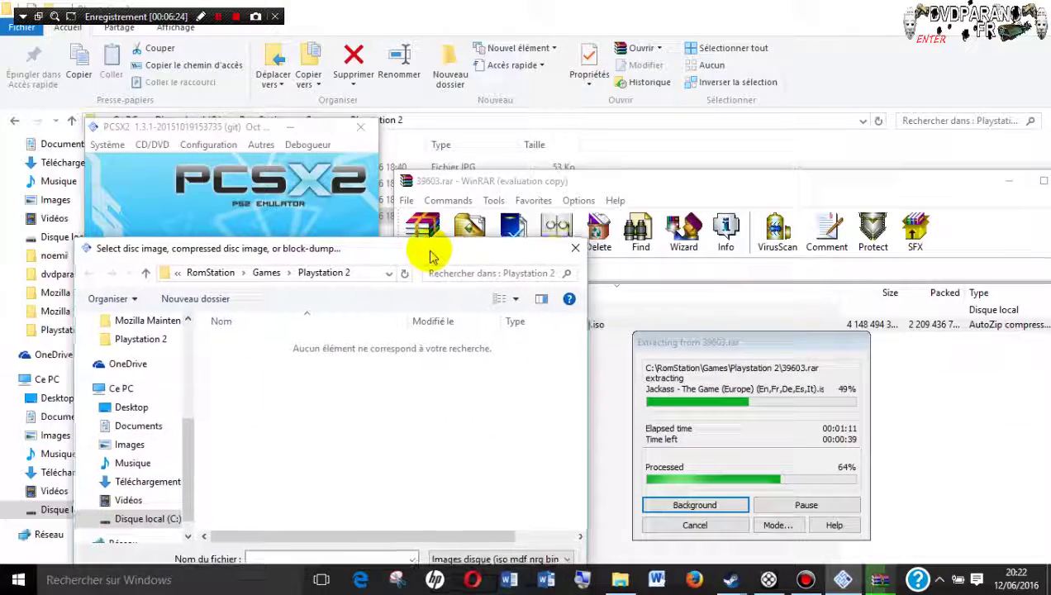
click(570, 241)
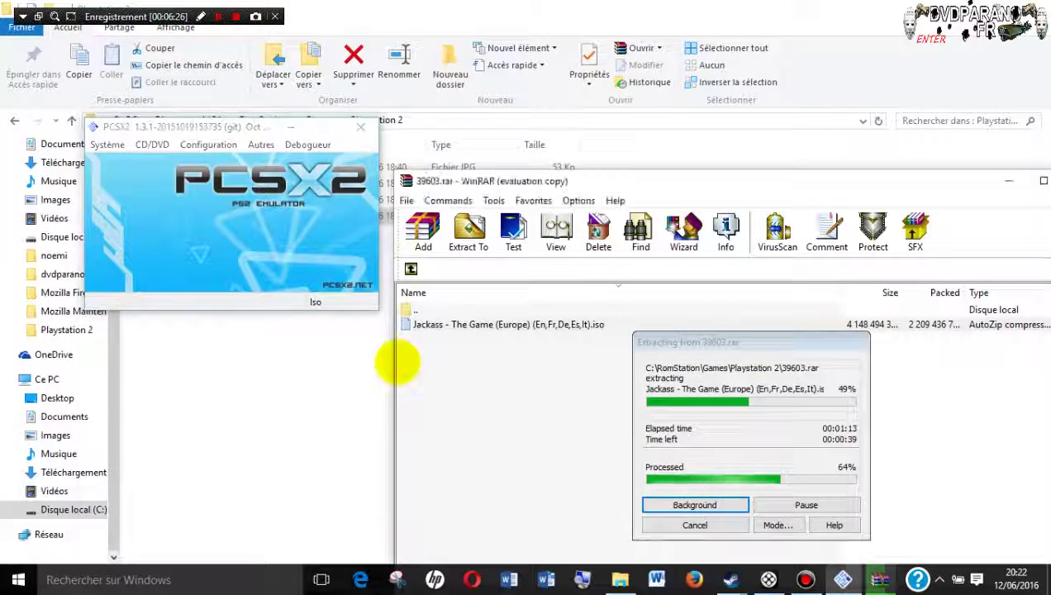
click(400, 360)
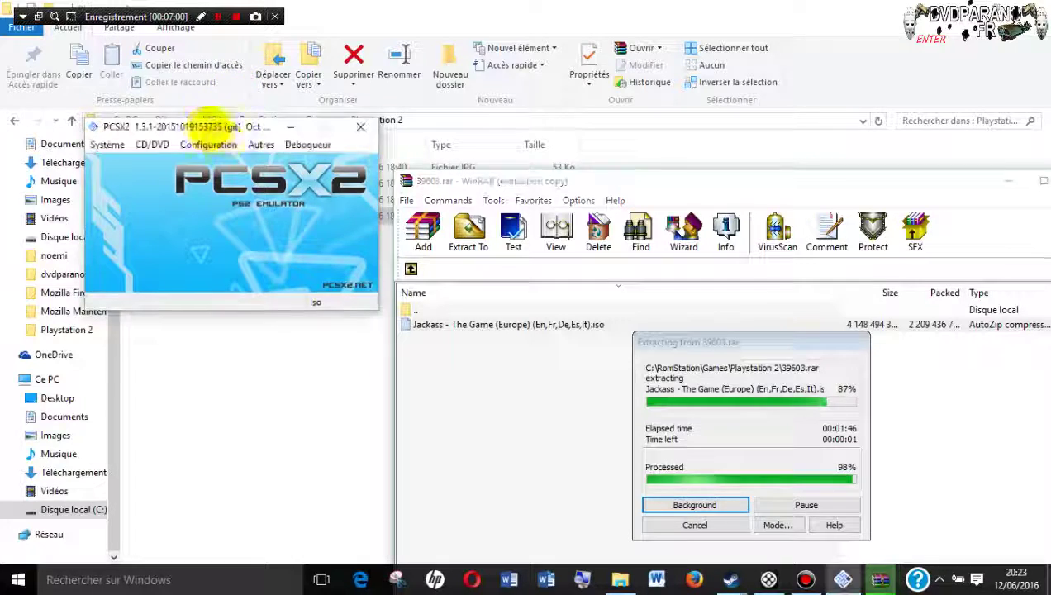
Select the extracted Jackass ISO in the Playstation 2 folder and widen the name column to show its full file name
drag(212, 128, 250, 329)
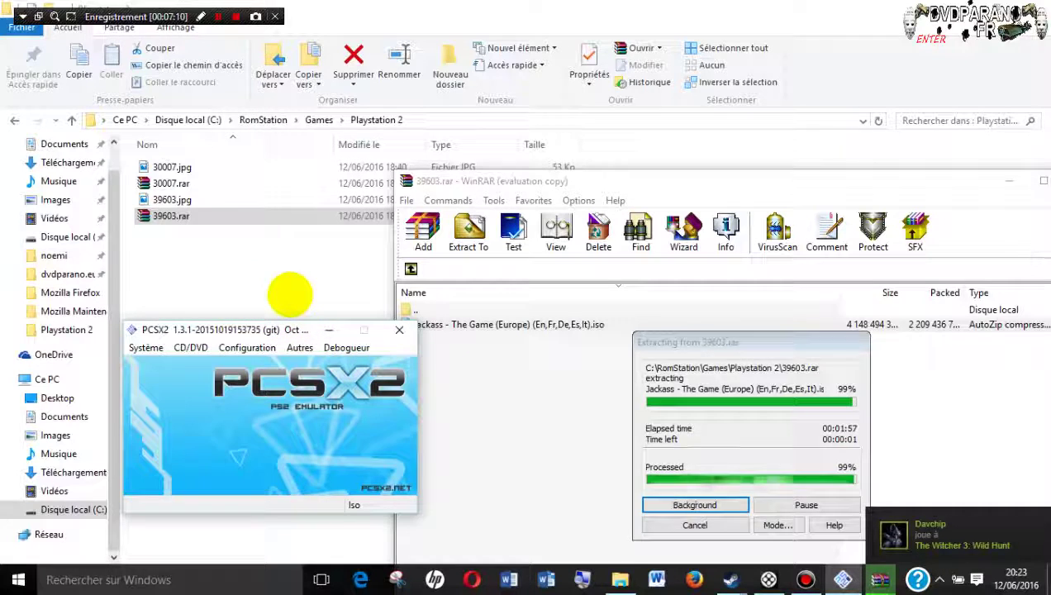
click(210, 232)
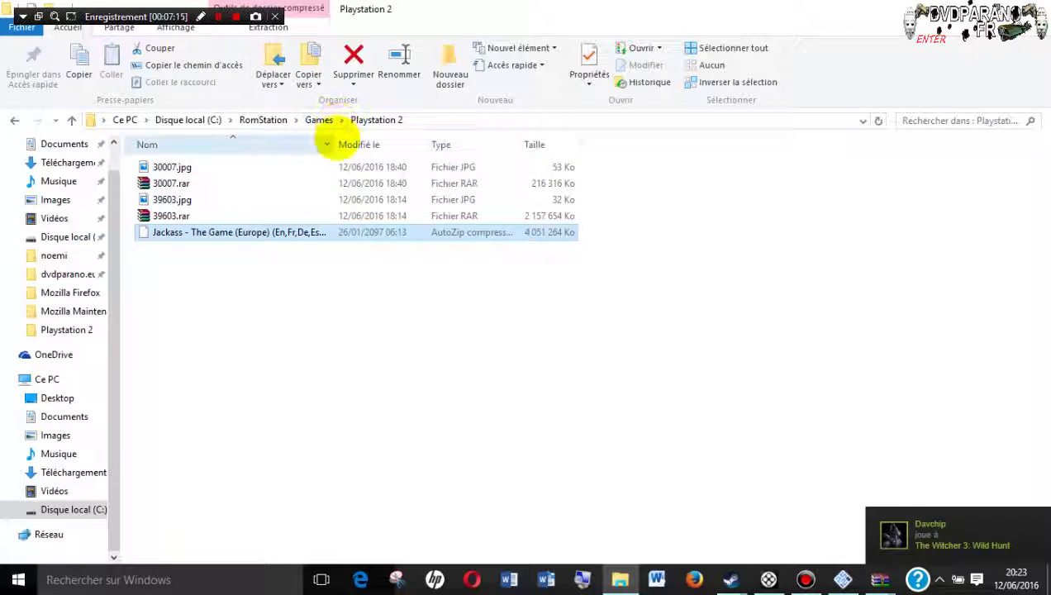
drag(333, 146, 378, 153)
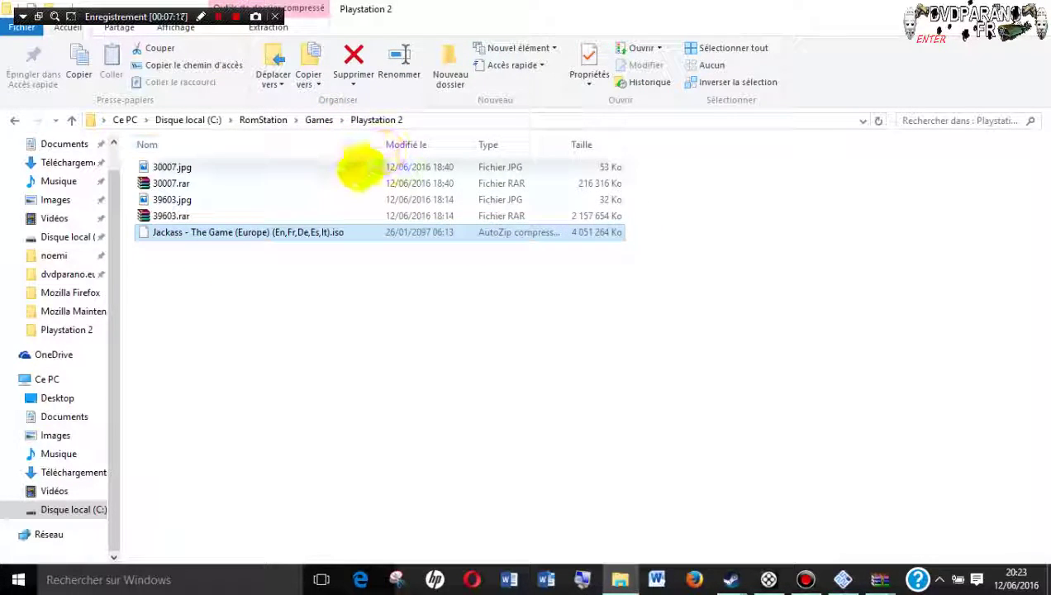
Switch to PCSX2 and load Jackass - The Game (Europe) (En,Fr,De,Es,It).iso from the Playstation 2 folder as the disc image
click(769, 580)
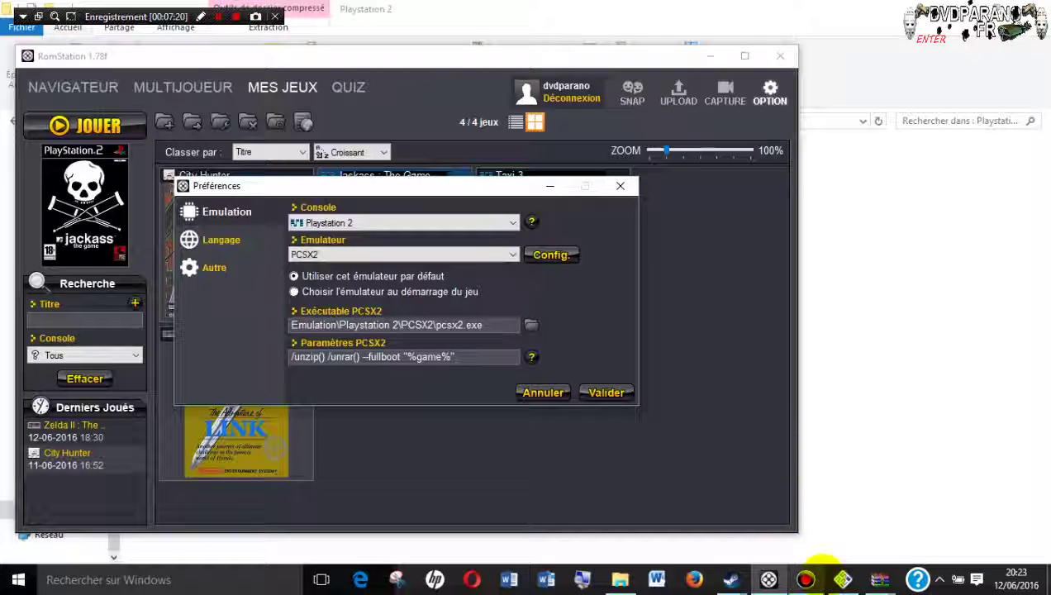
click(843, 580)
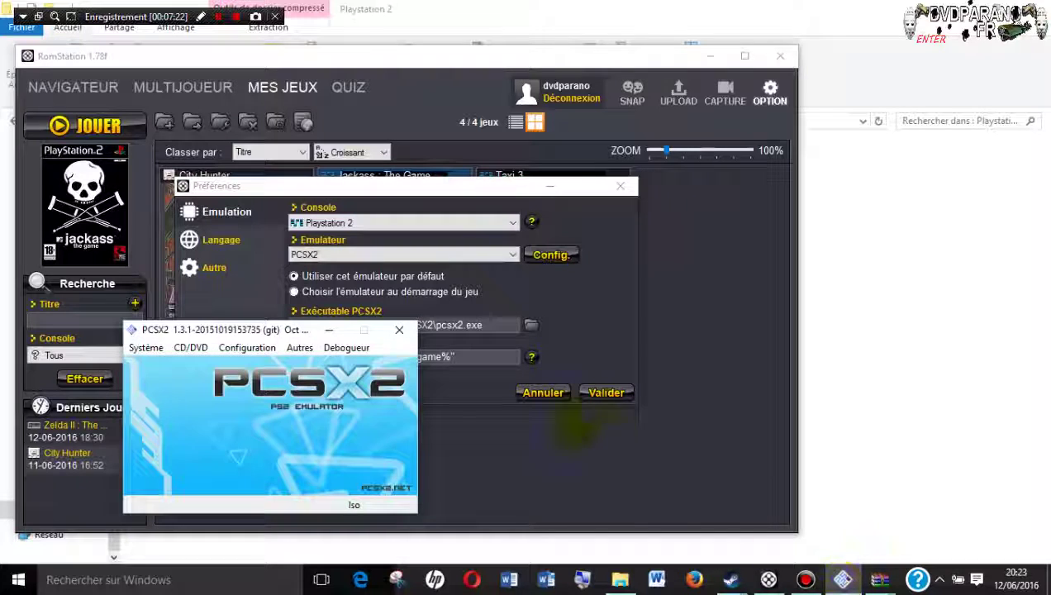
drag(242, 332, 478, 216)
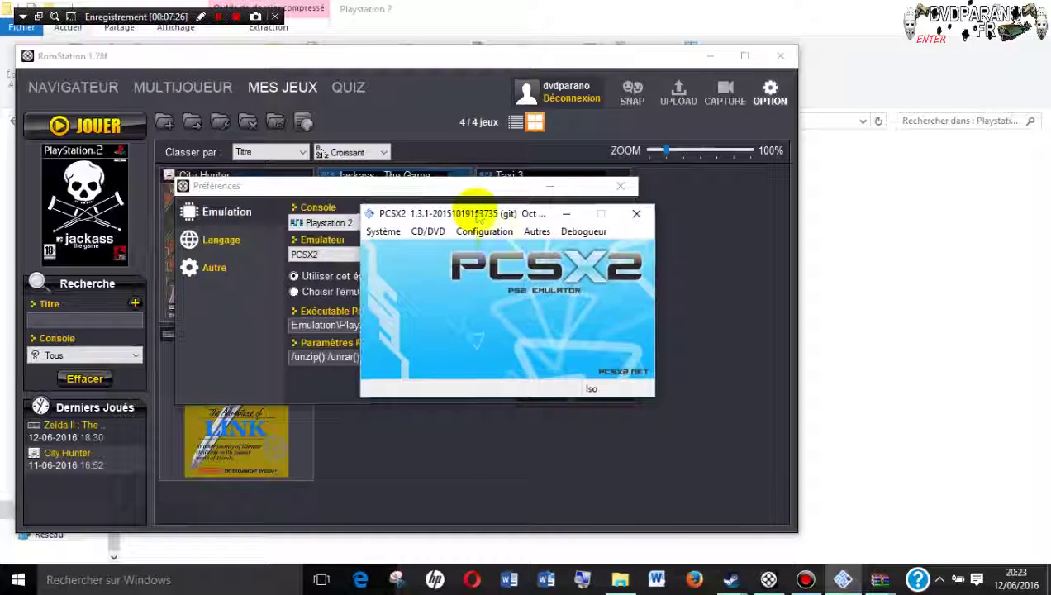
click(429, 231)
mouse_move(541, 251)
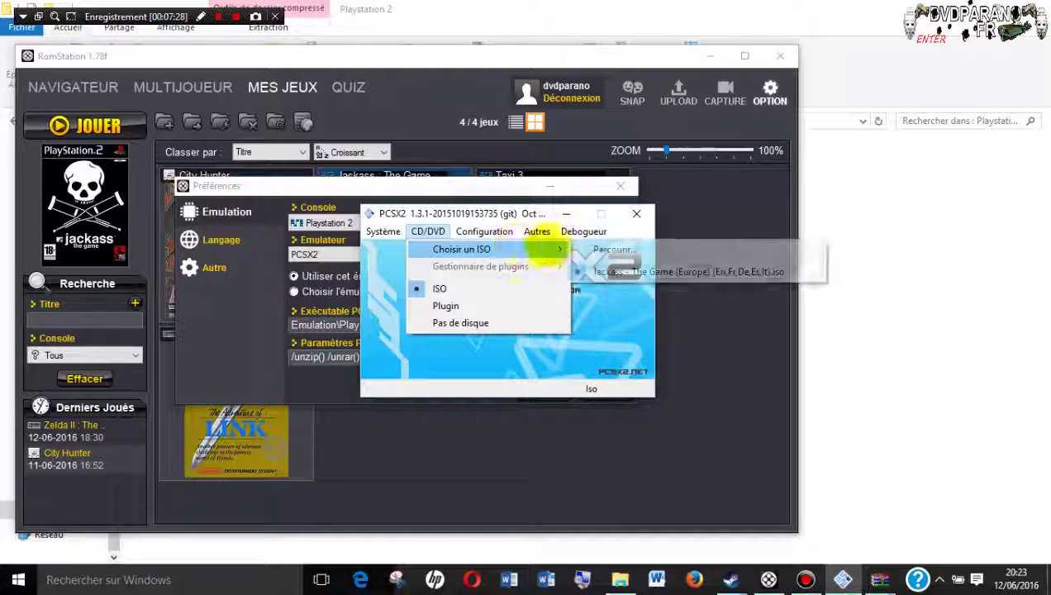
click(613, 248)
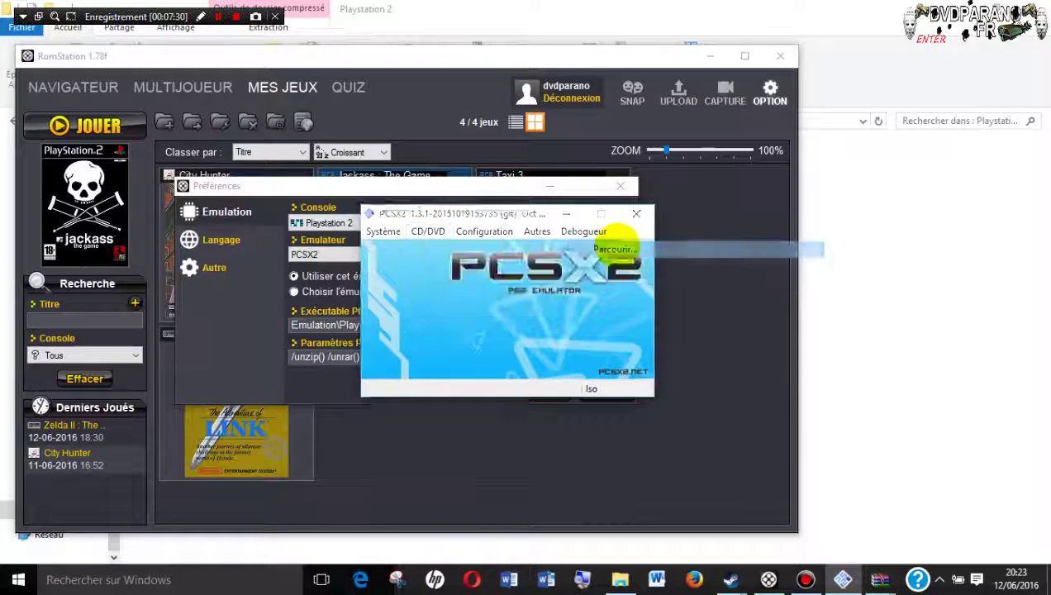
click(554, 274)
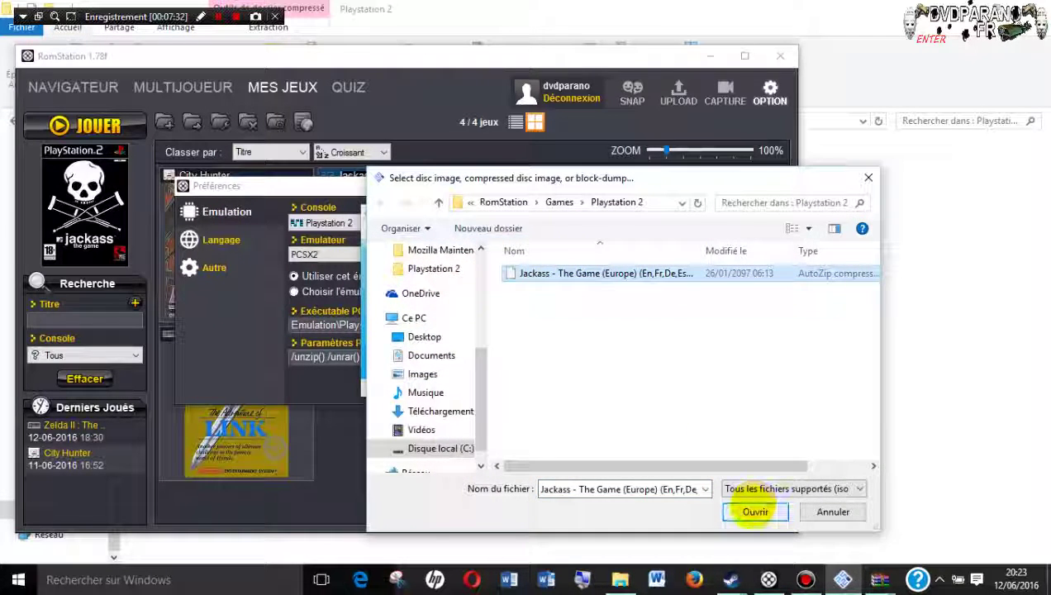
click(754, 512)
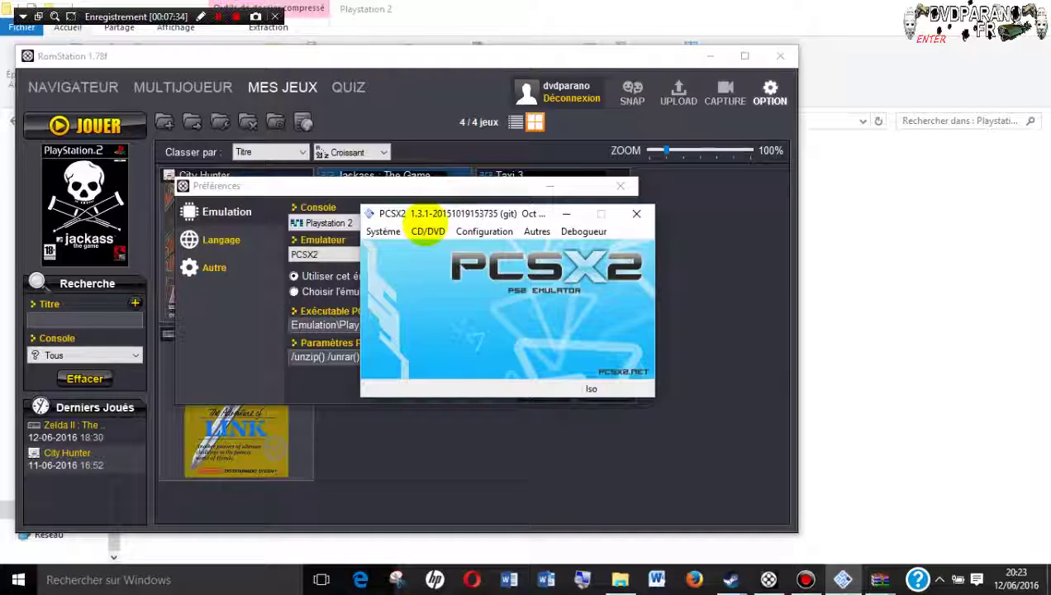
Check in the recent ISO list that the Jackass - The Game image is the one chosen
click(427, 232)
click(447, 246)
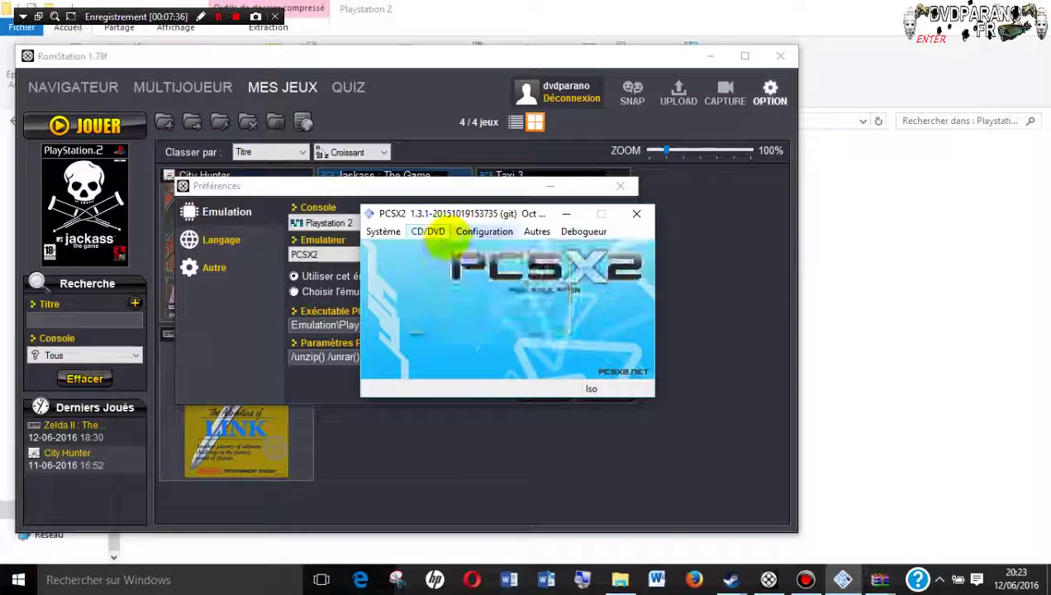
click(426, 233)
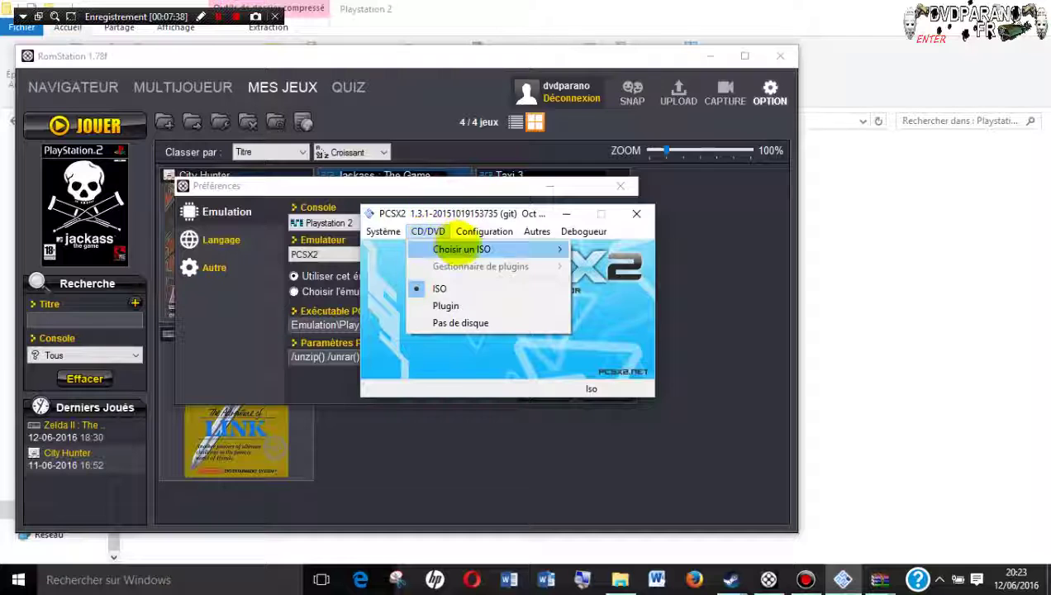
mouse_move(461, 249)
click(579, 268)
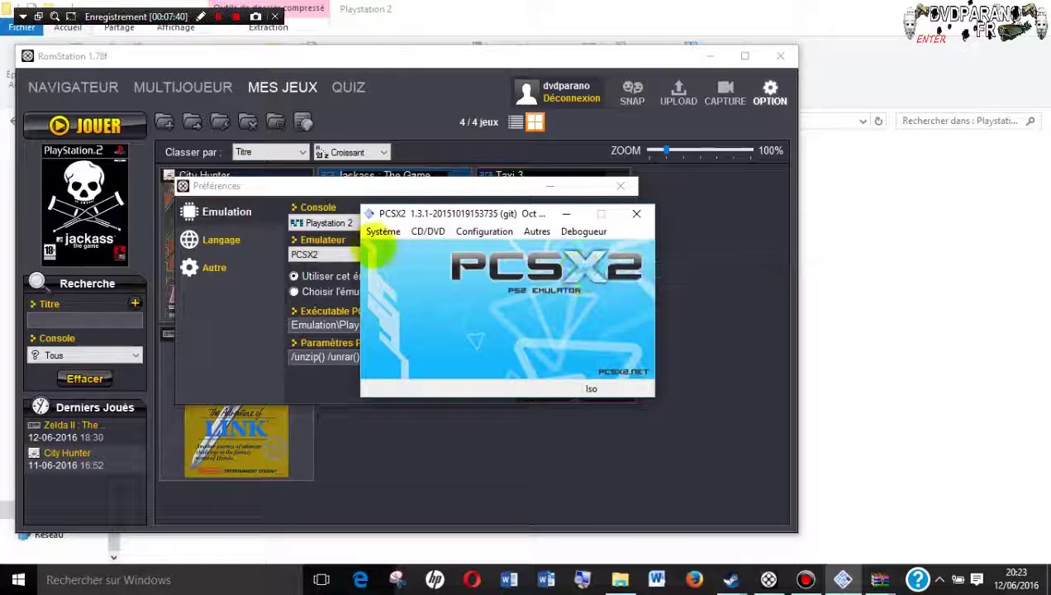
Start the loaded disc with the complete CDVD boot (Démarrer le CDVD (complet)) and display the game full screen
click(383, 232)
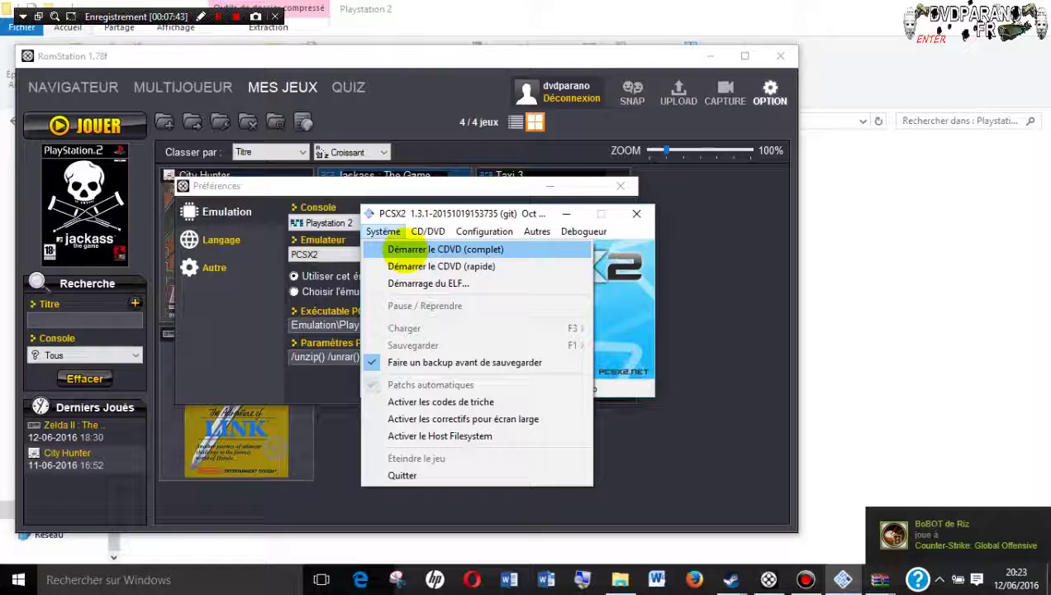
click(409, 249)
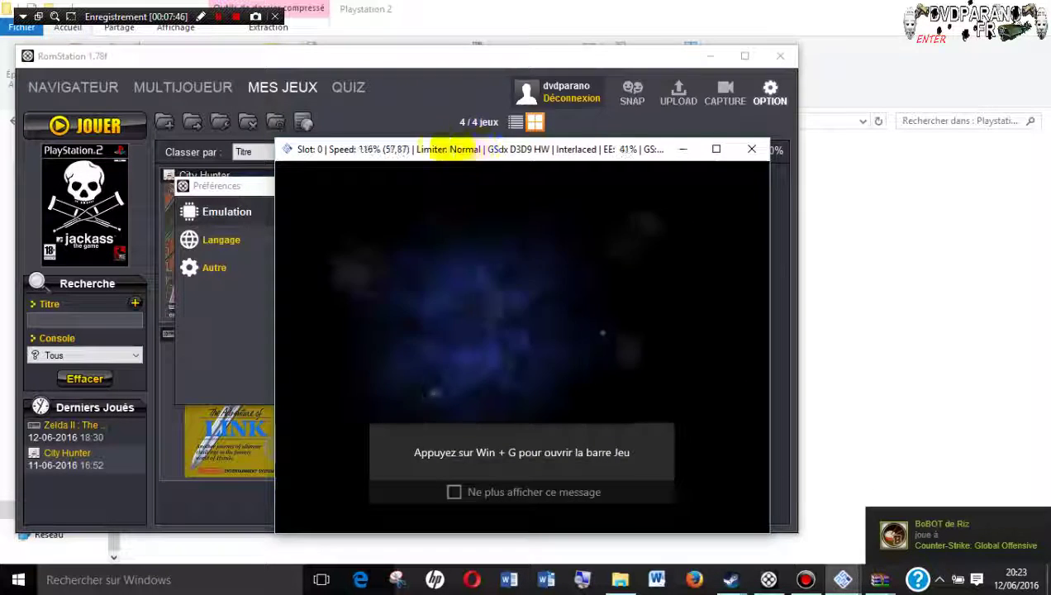
drag(422, 150, 354, 99)
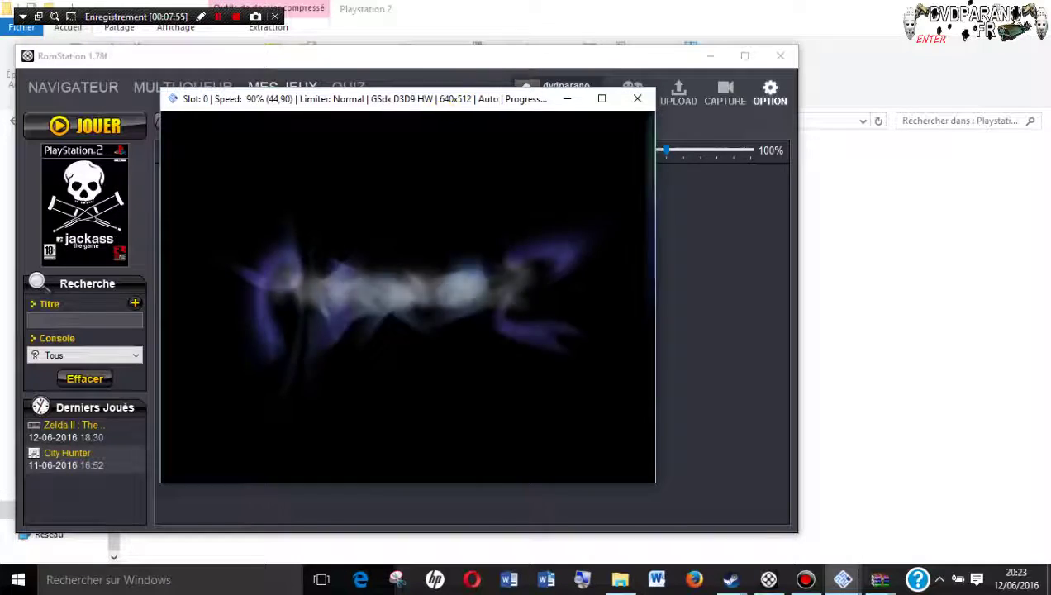
key(alt+Return)
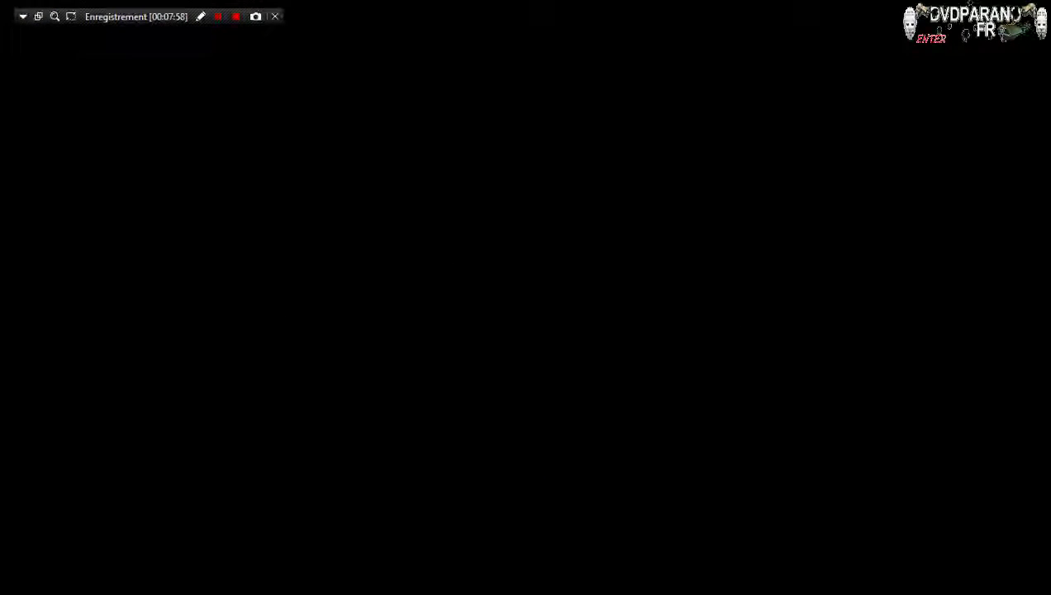
key(alt+Return)
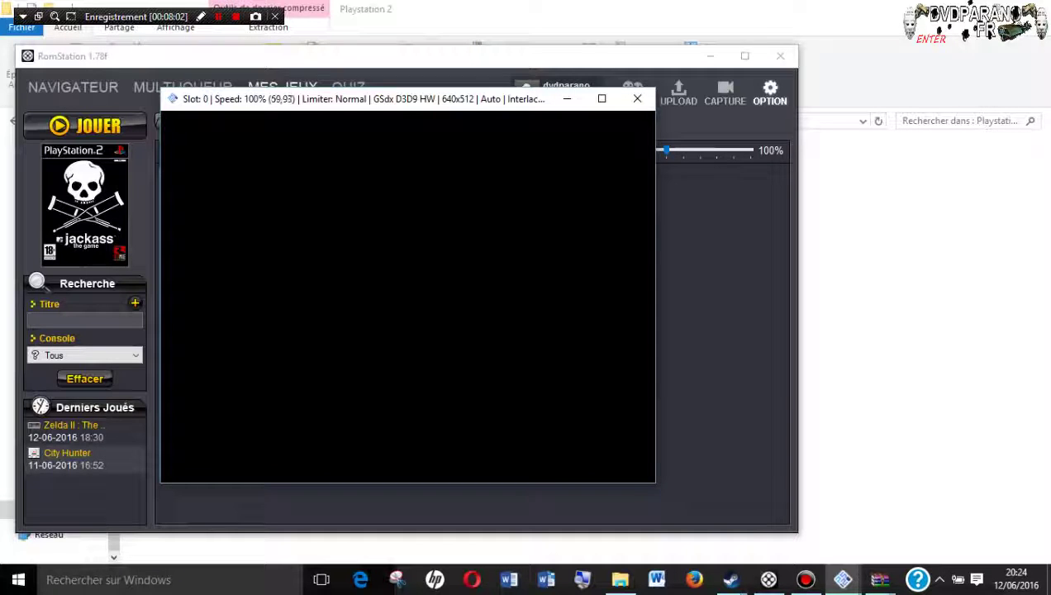
key(alt+Return)
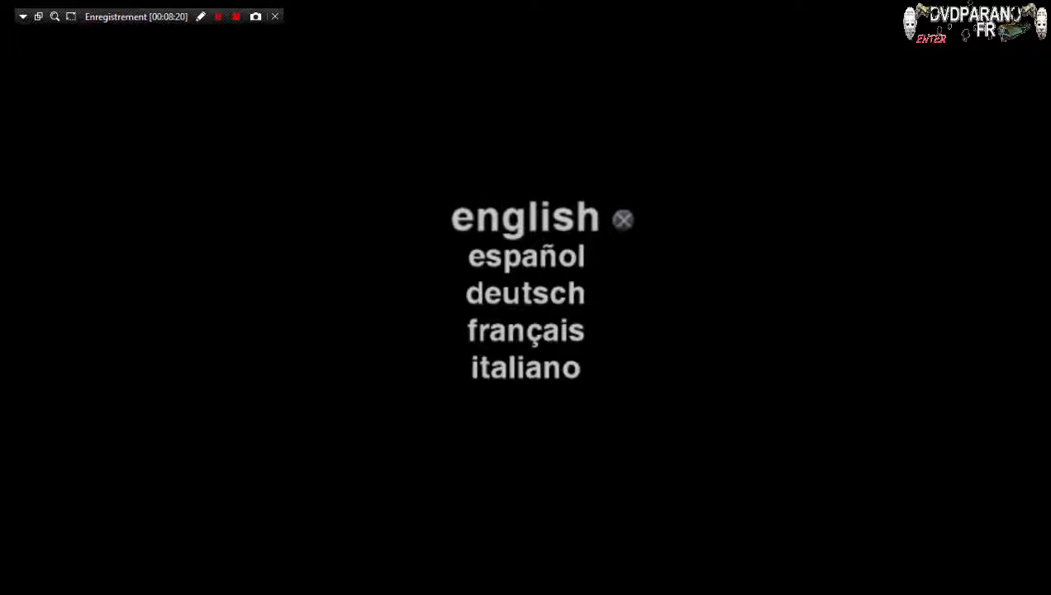
Choose français as the language on the game's language selection screen
key(Down)
key(Down)
key(Down)
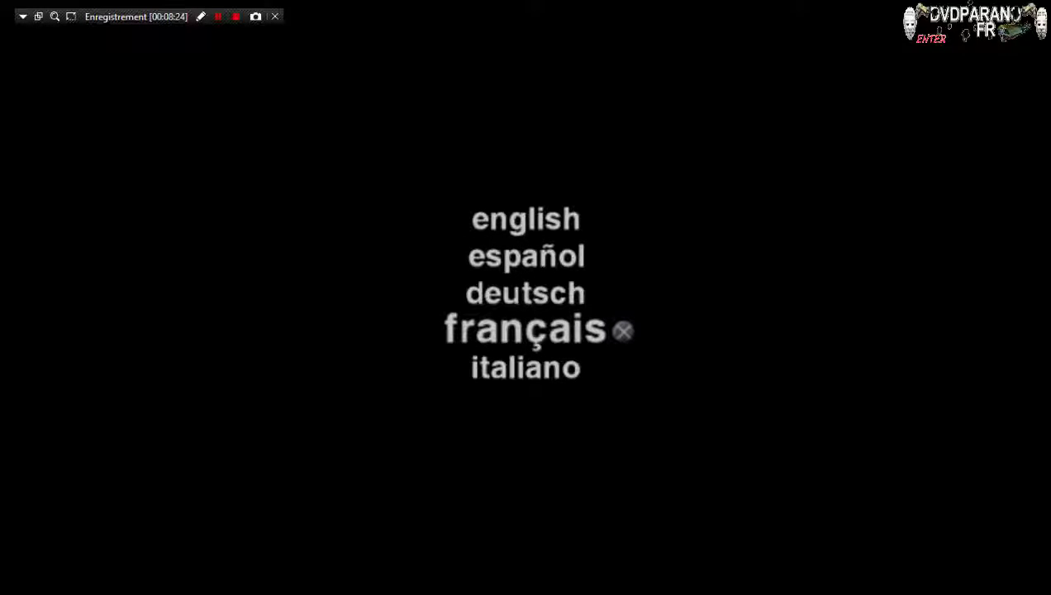
key(Return)
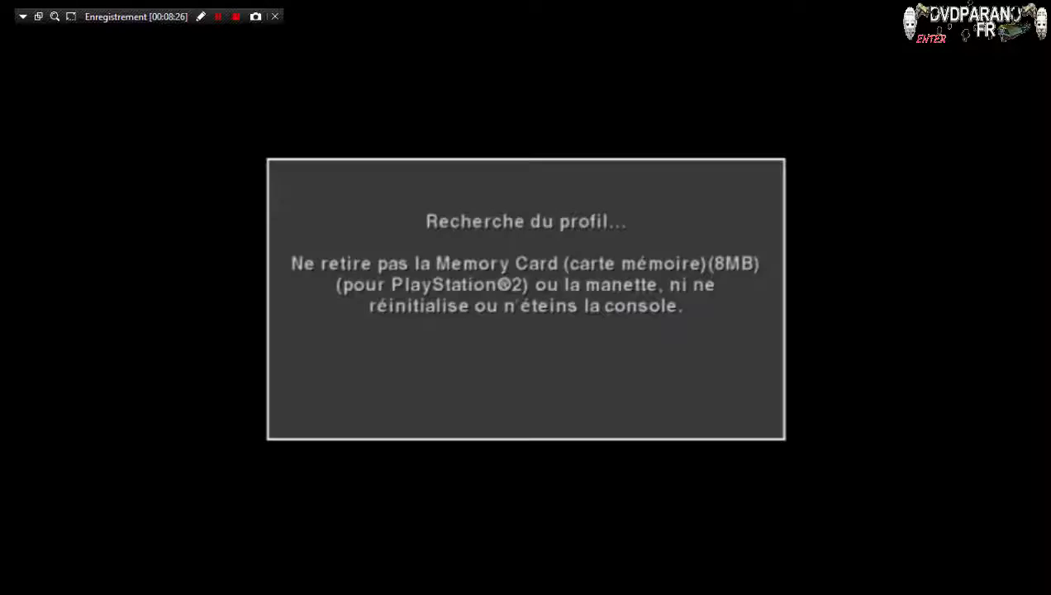